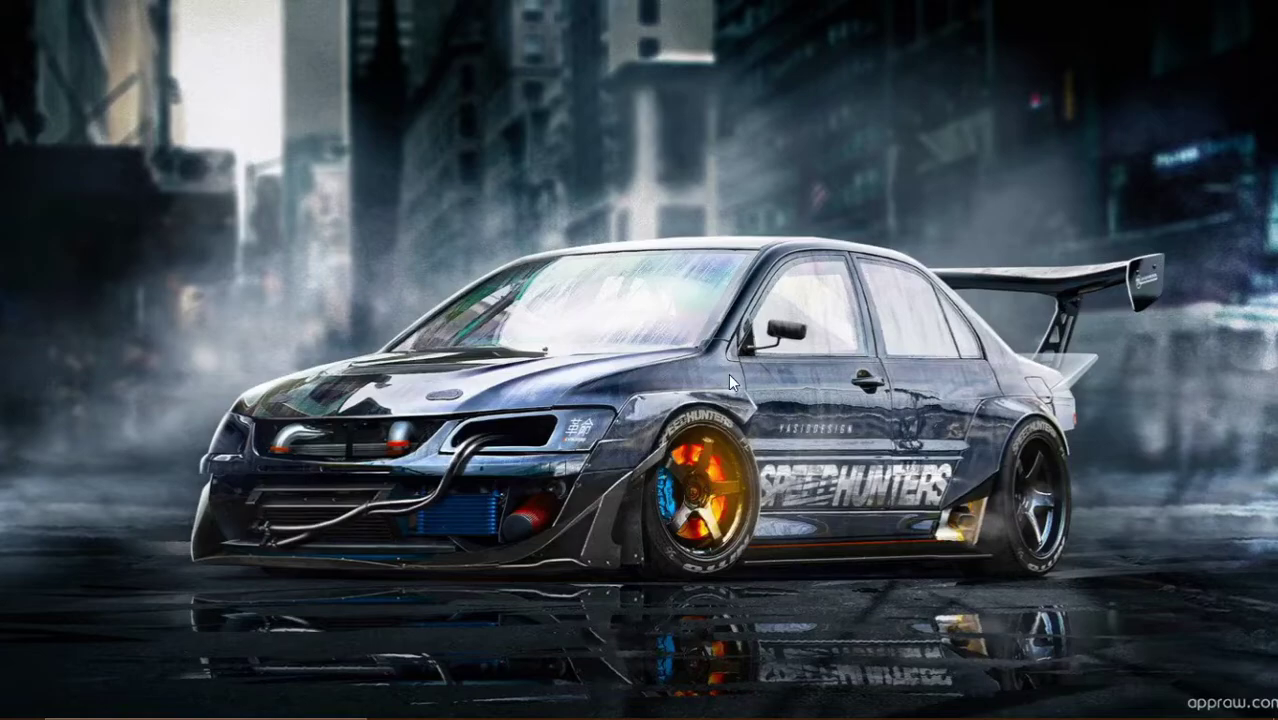
Step: Load the GTA V Windows game files in a maximized OpenIV with Edit mode enabled
mouse_move(720, 710)
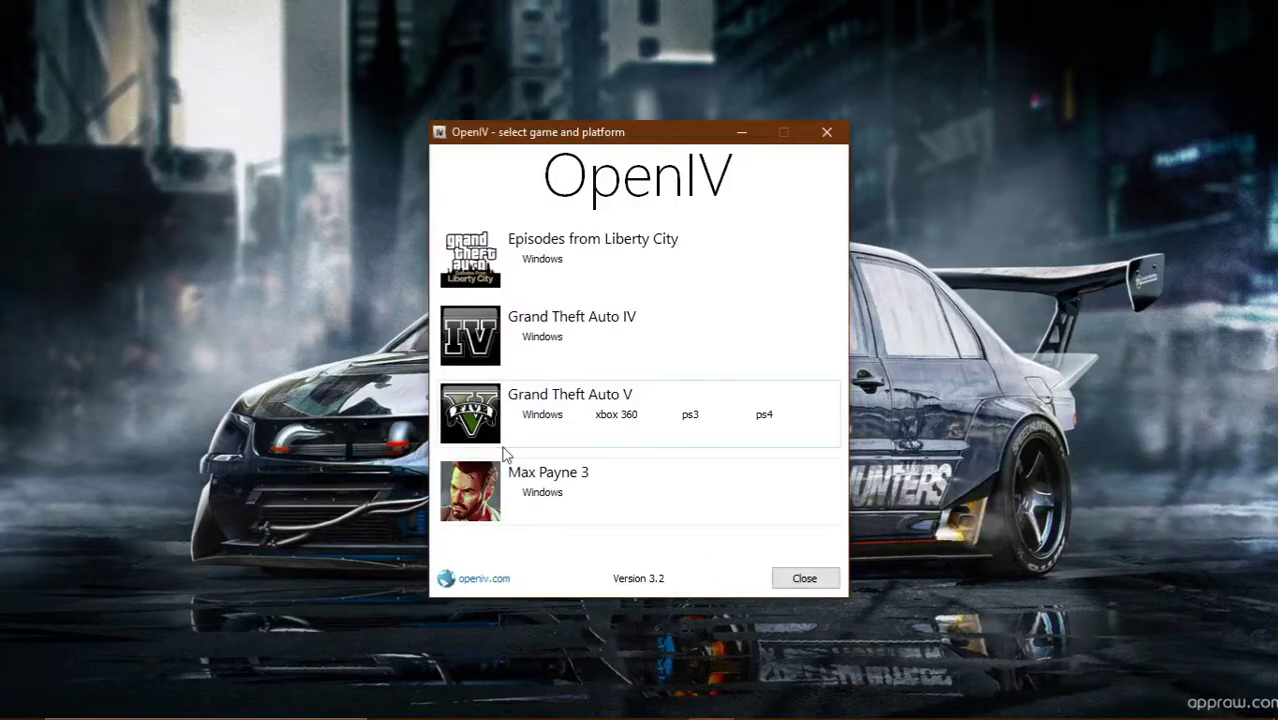
click(505, 425)
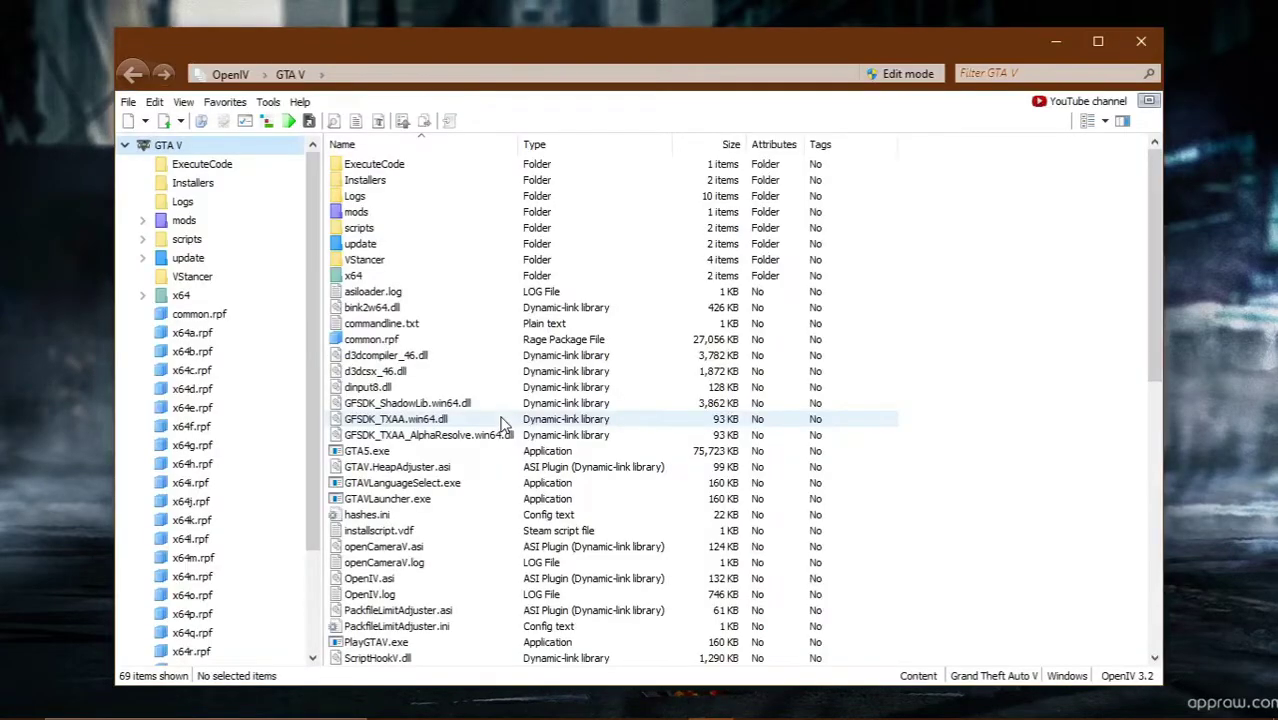
double_click(499, 43)
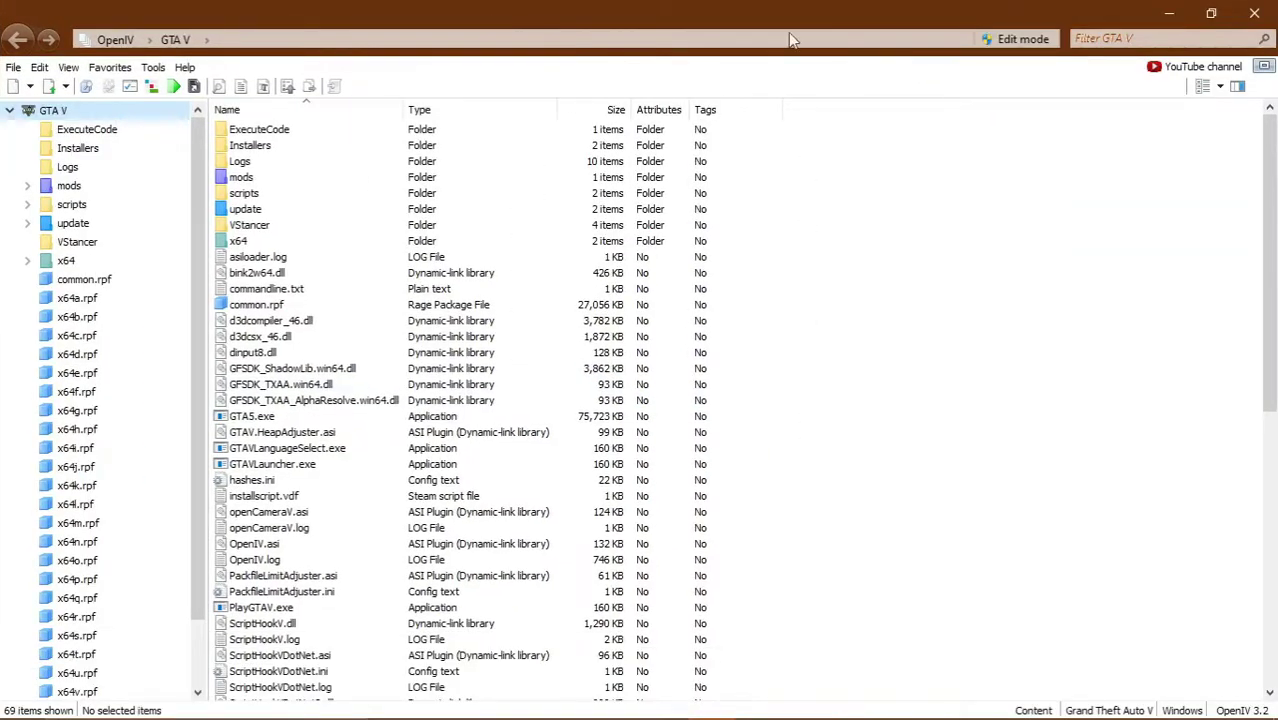
click(1012, 42)
click(701, 433)
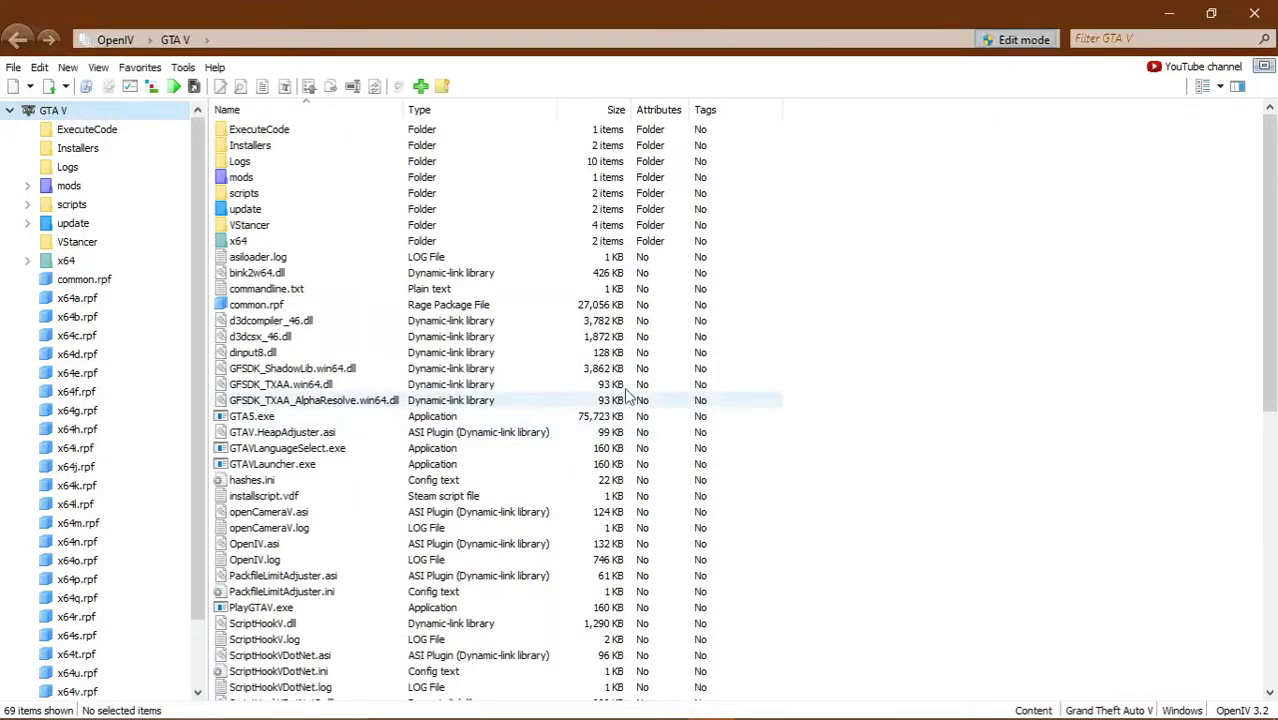
Step: Browse into mods > update > update.rpf > common > data and select gameconfig.xml
double_click(265, 182)
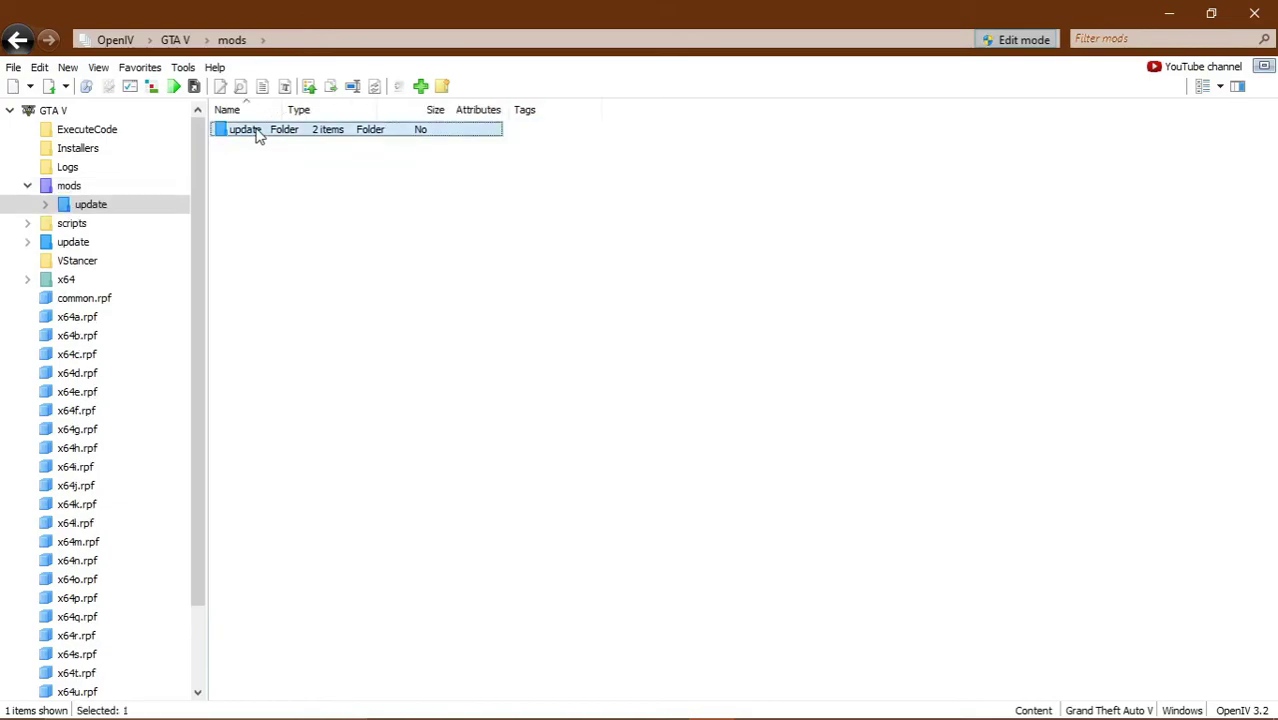
double_click(257, 130)
double_click(251, 145)
double_click(245, 129)
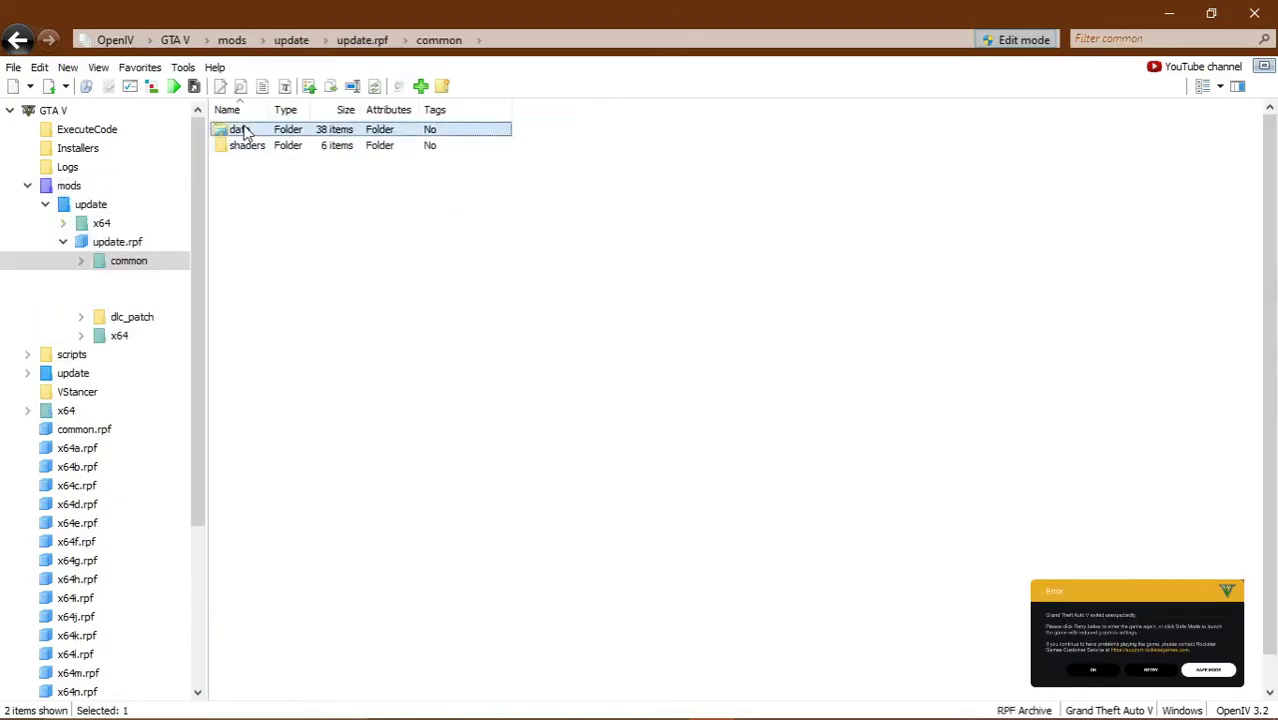
double_click(245, 129)
click(272, 371)
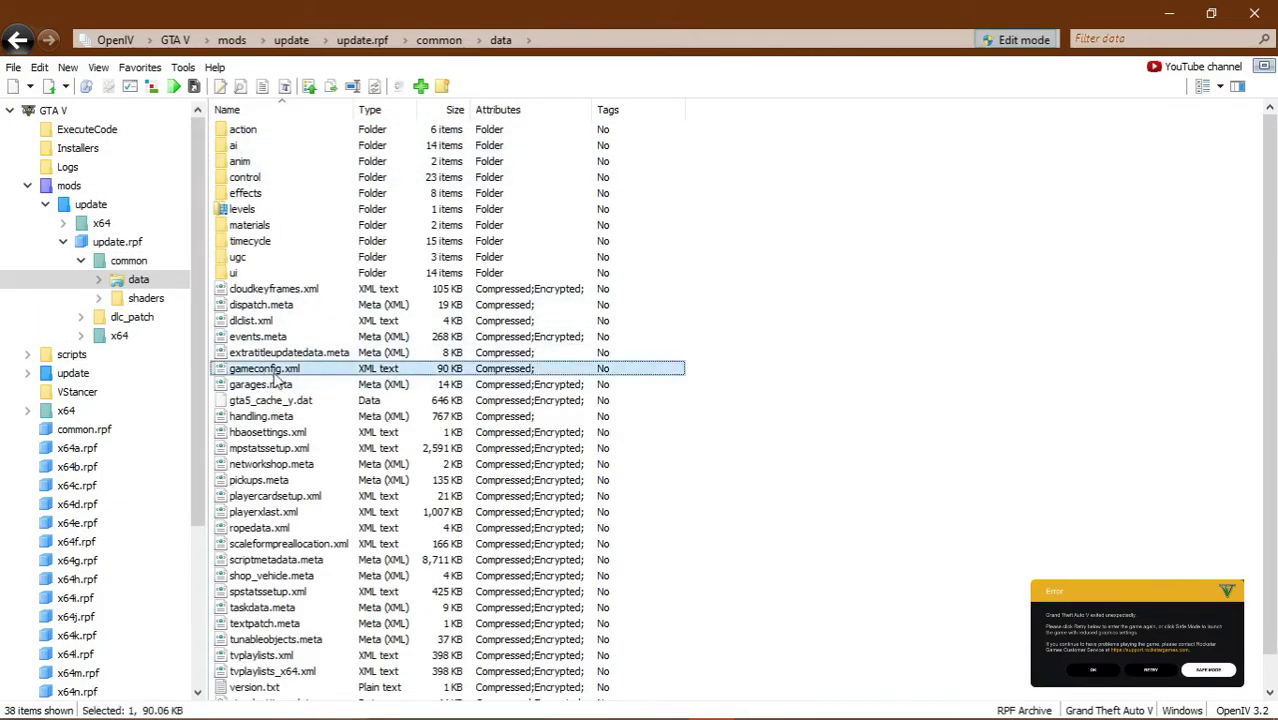
drag(716, 379, 643, 370)
Step: Bring up The Kingpin Gameconfig page on GTA5-Mods and look over its title
click(200, 708)
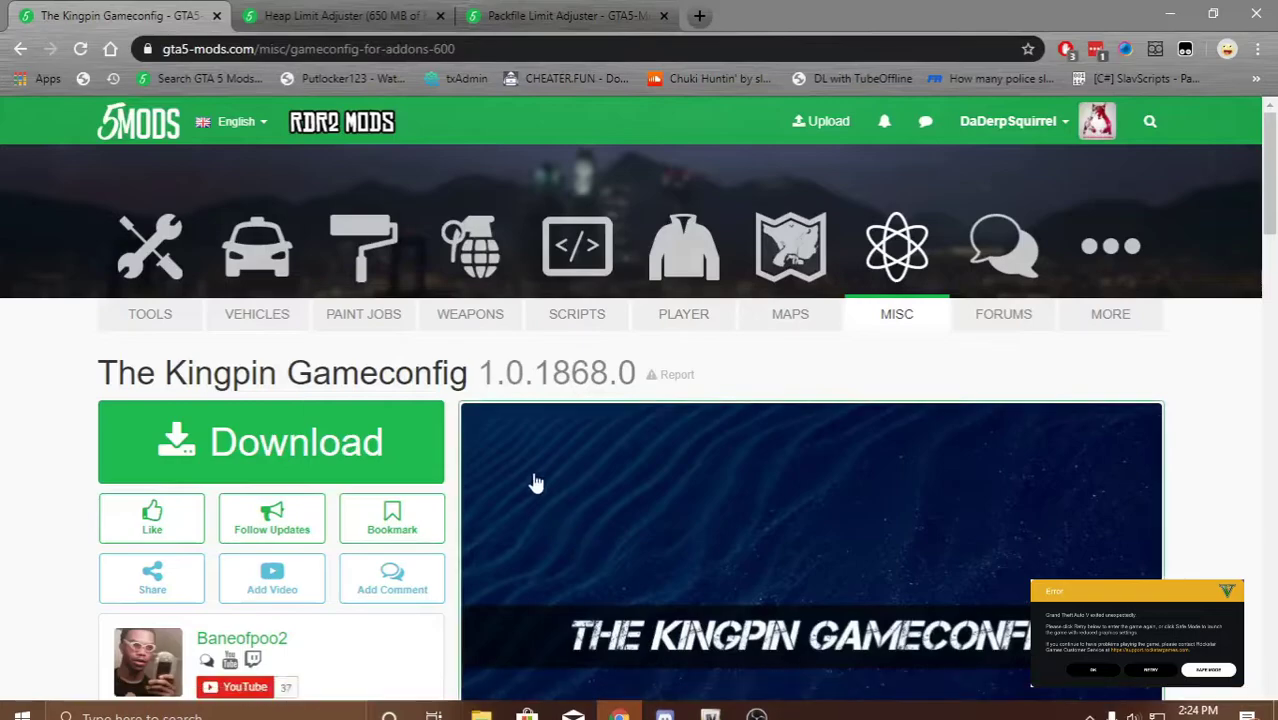
scroll(320, 245, down, 2)
drag(97, 185, 483, 195)
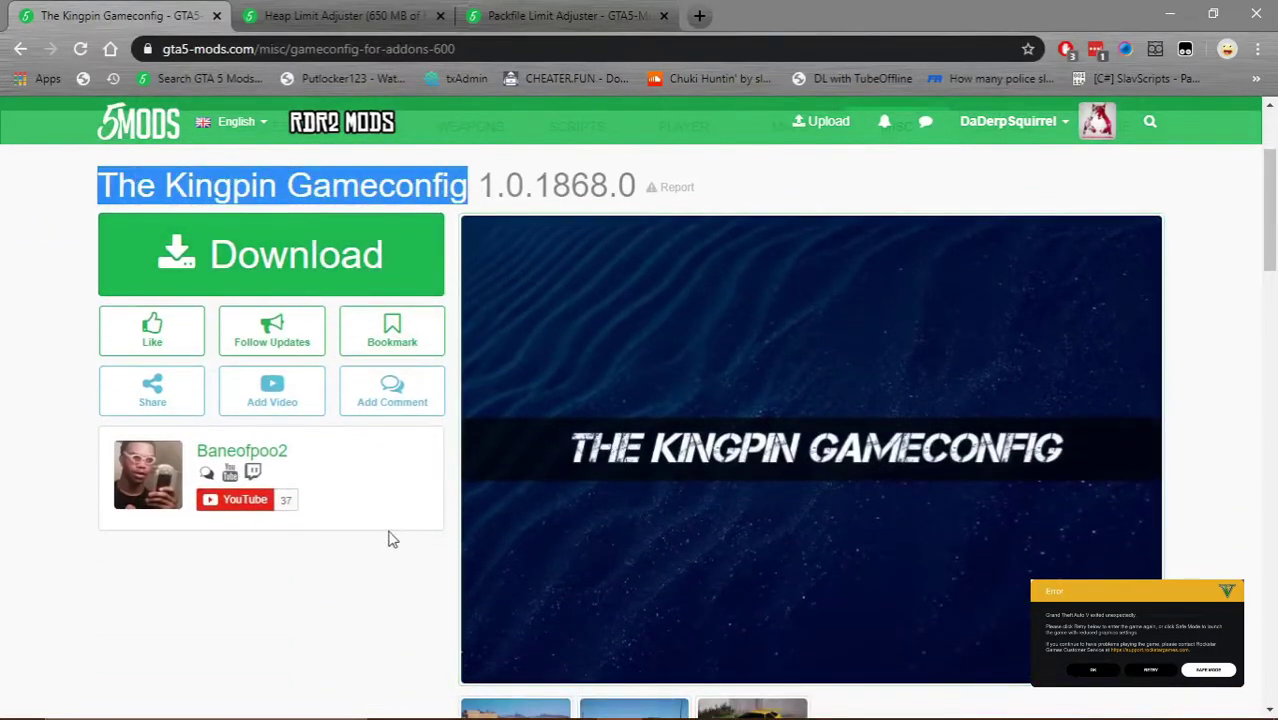
click(358, 622)
scroll(361, 545, down, 1)
scroll(352, 450, up, 1)
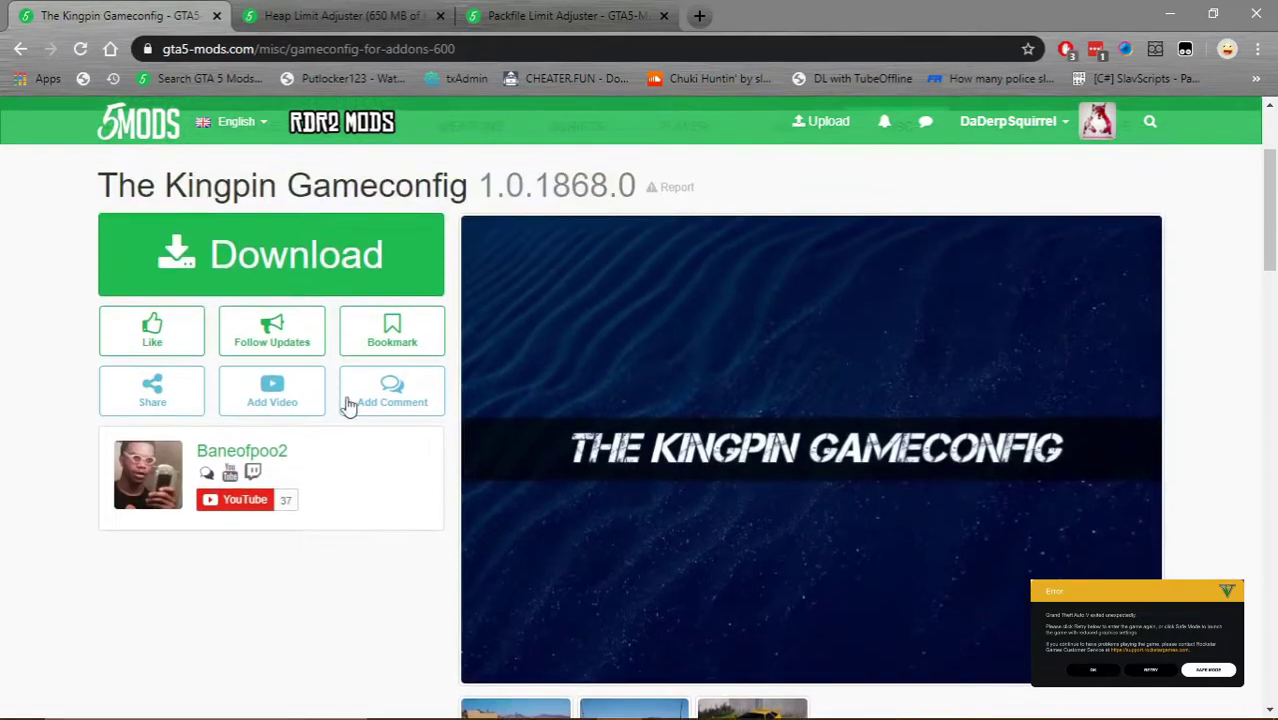
Step: Download The Kingpin Gameconfig .rar and open it from the download shelf
click(330, 265)
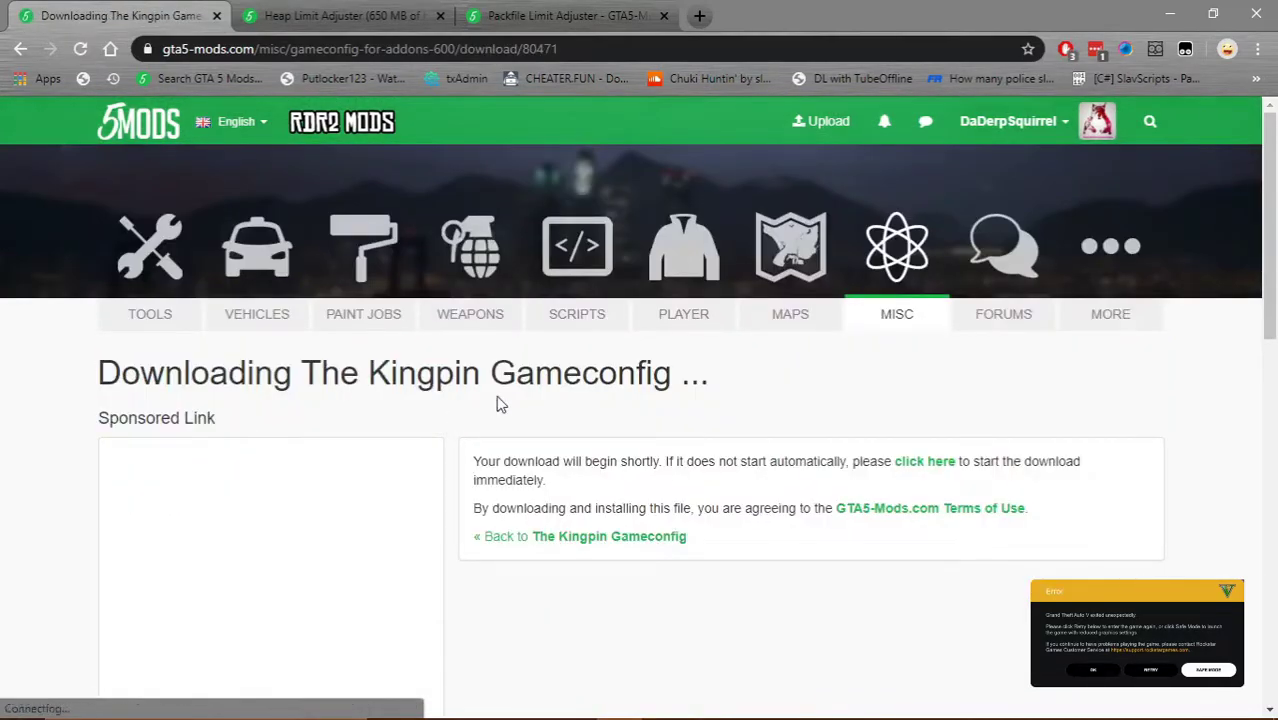
click(20, 52)
click(92, 698)
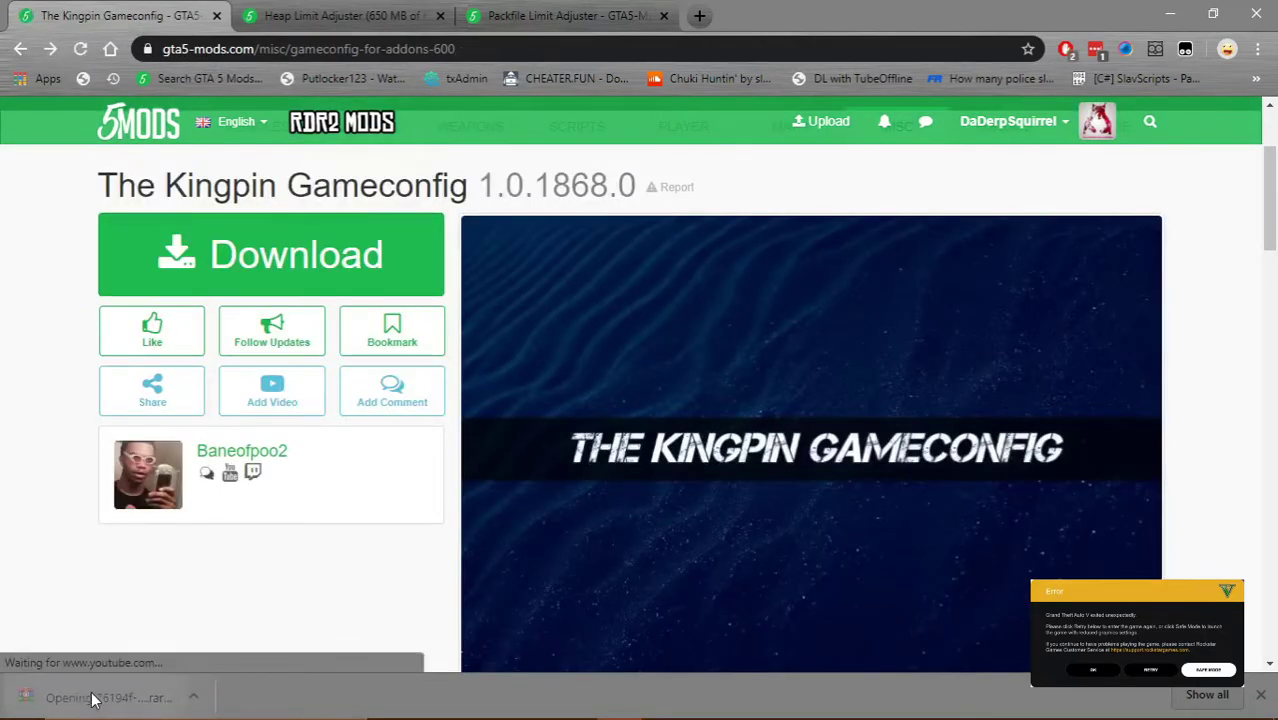
Step: Show the archive's Kingpin Gameconfig folder in WinRAR and select its gameconfig.xml
click(1171, 12)
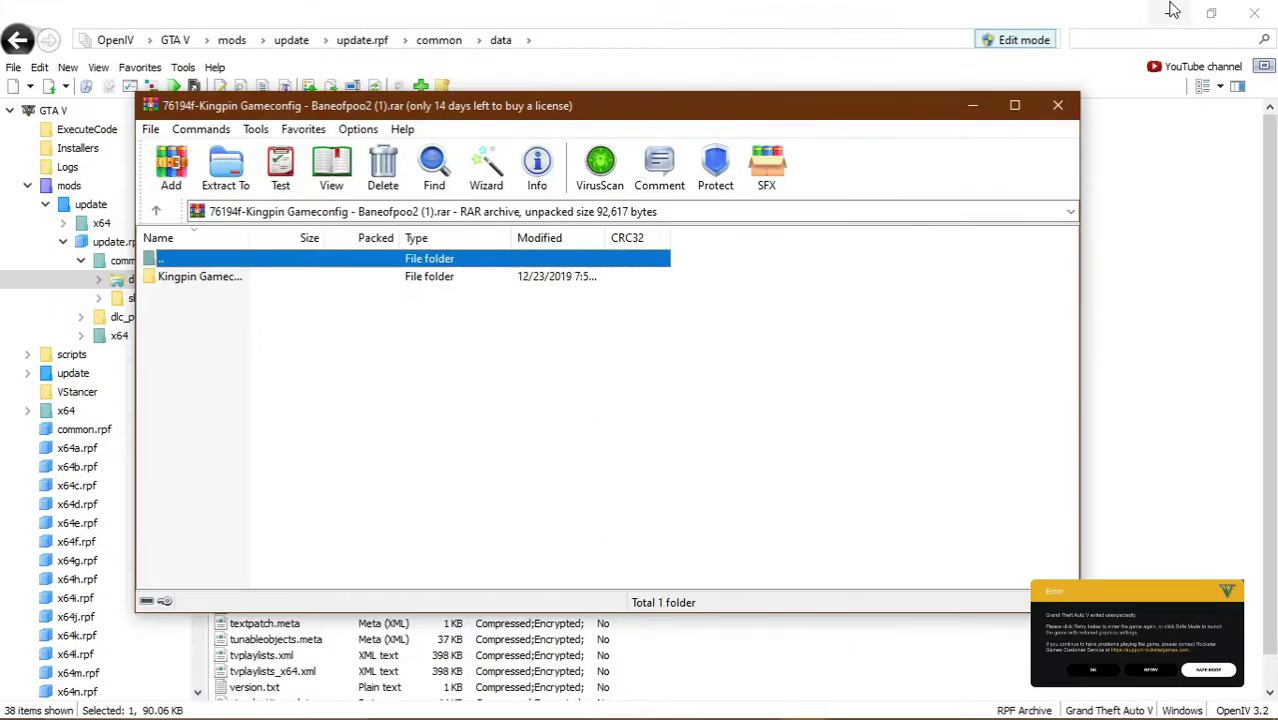
double_click(213, 279)
double_click(188, 262)
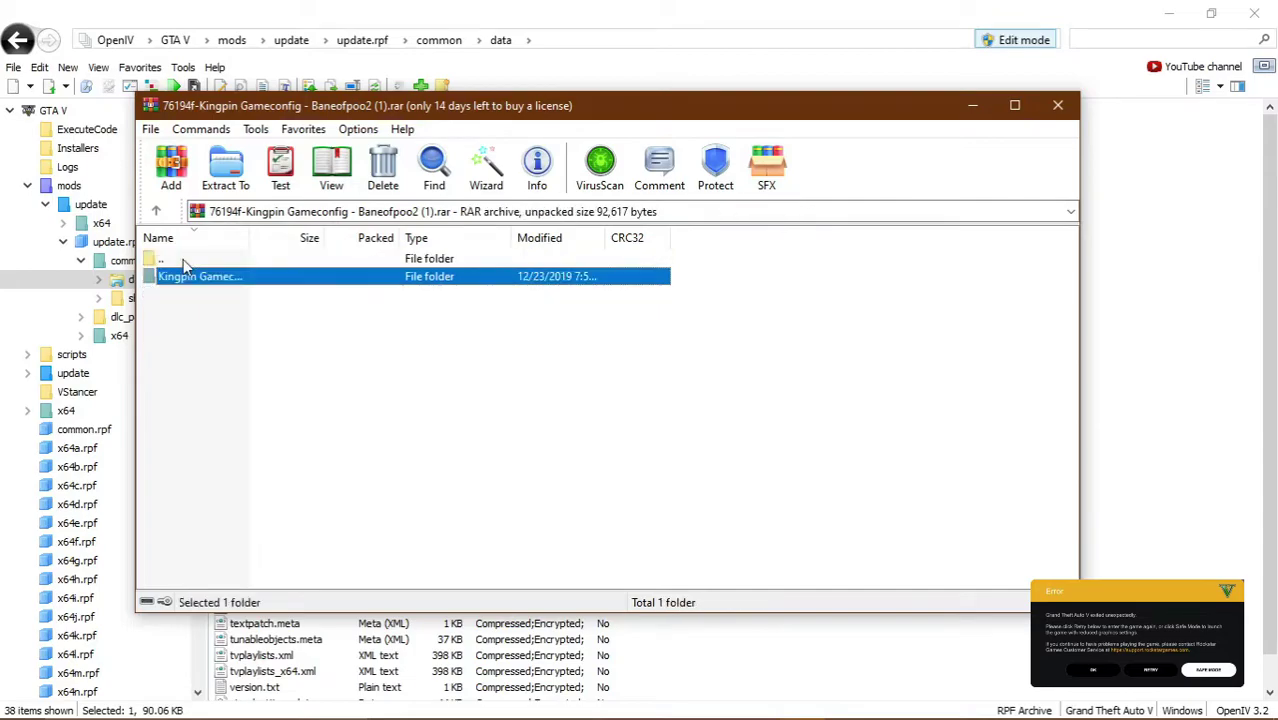
double_click(182, 277)
click(182, 295)
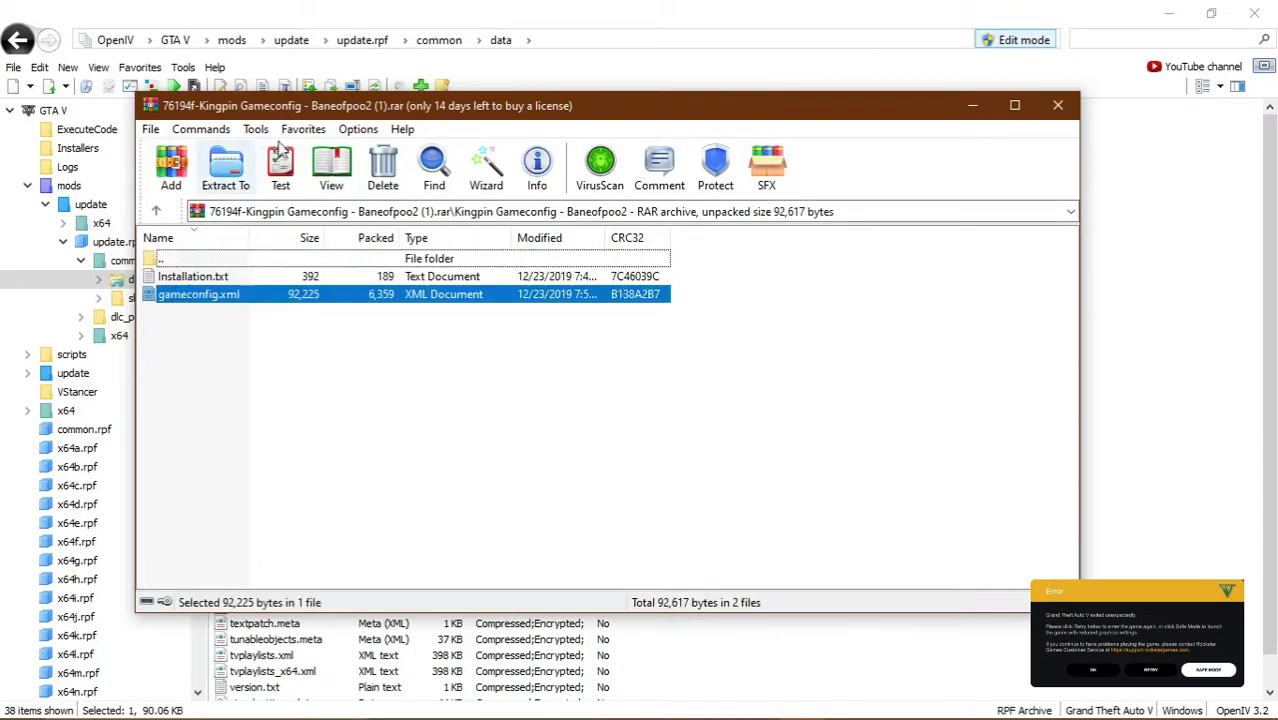
Step: Drag gameconfig.xml into OpenIV's data folder, then close WinRAR
drag(296, 112, 163, 470)
drag(100, 651, 333, 583)
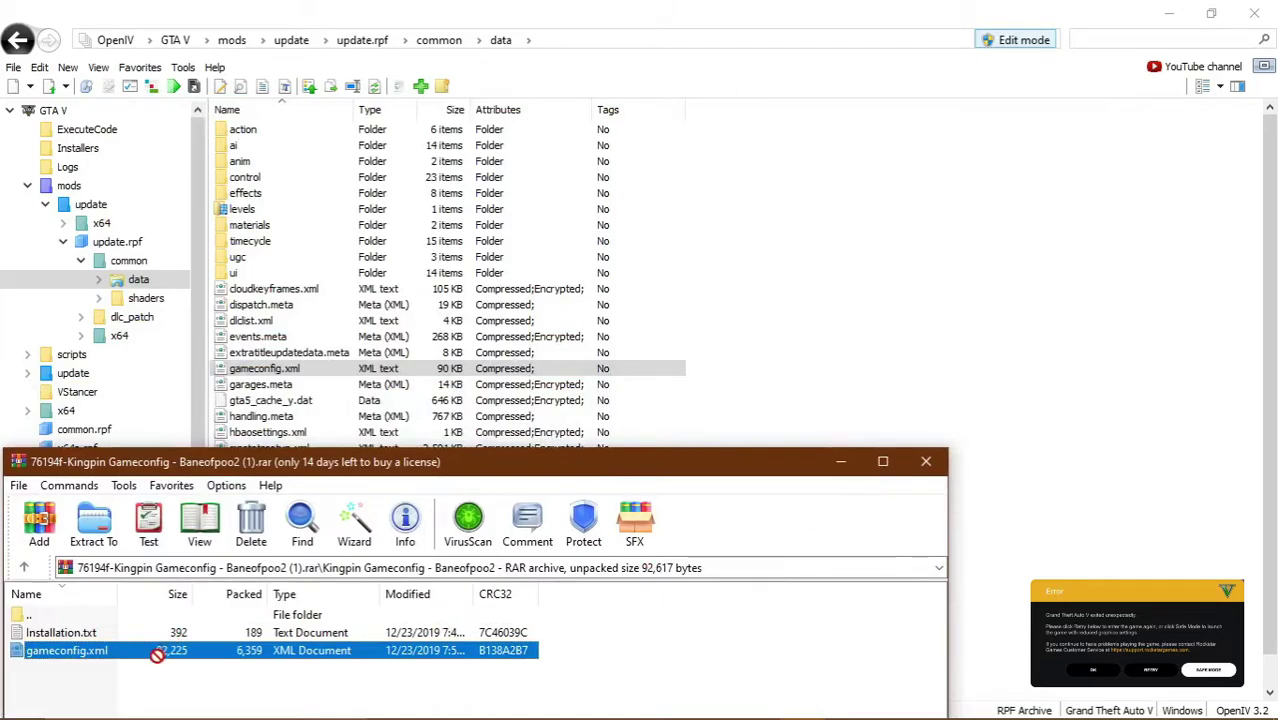
drag(157, 655, 160, 655)
drag(545, 463, 569, 367)
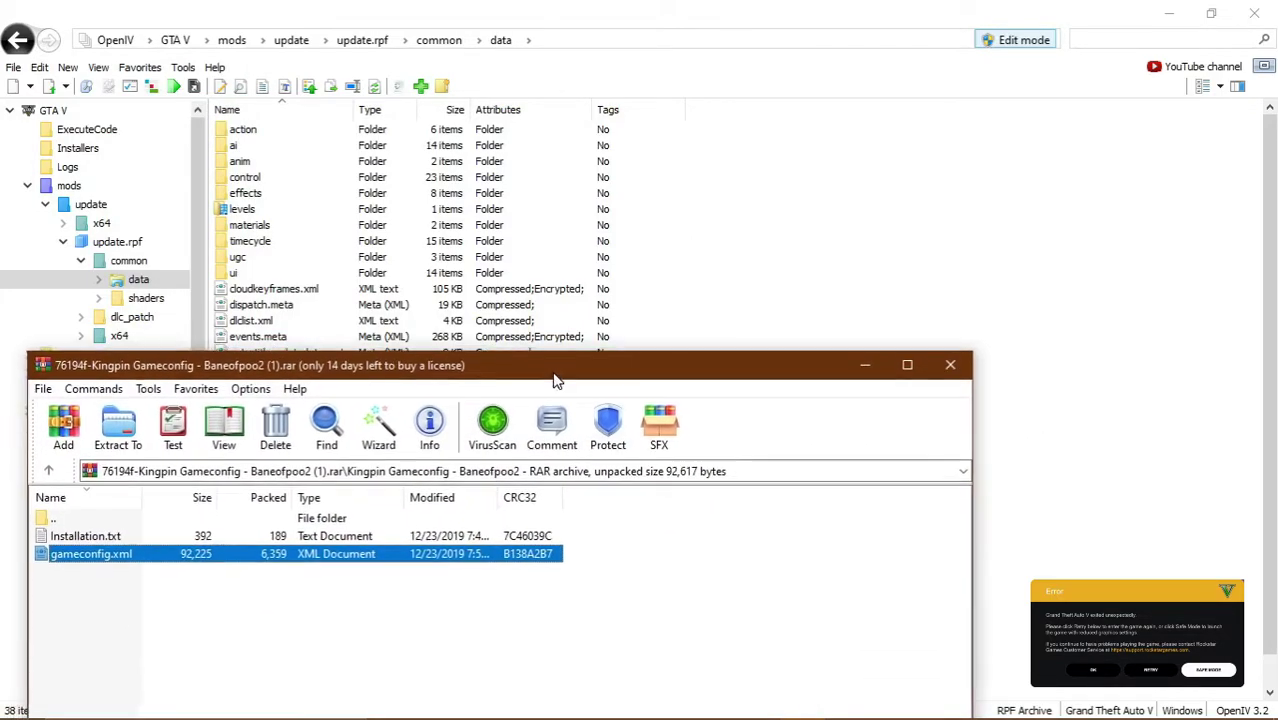
click(951, 366)
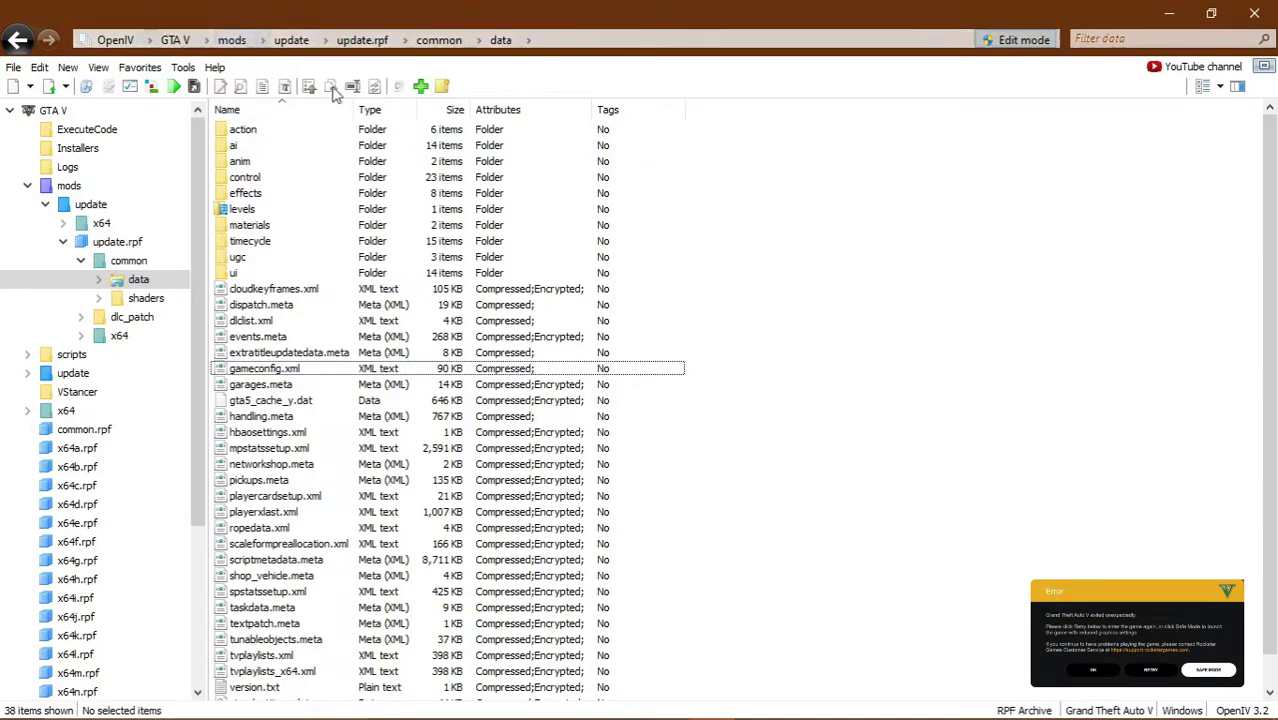
Step: Go from the GTA V root through update.rpf to the mods copy's common\data and select gameconfig.xml
click(178, 42)
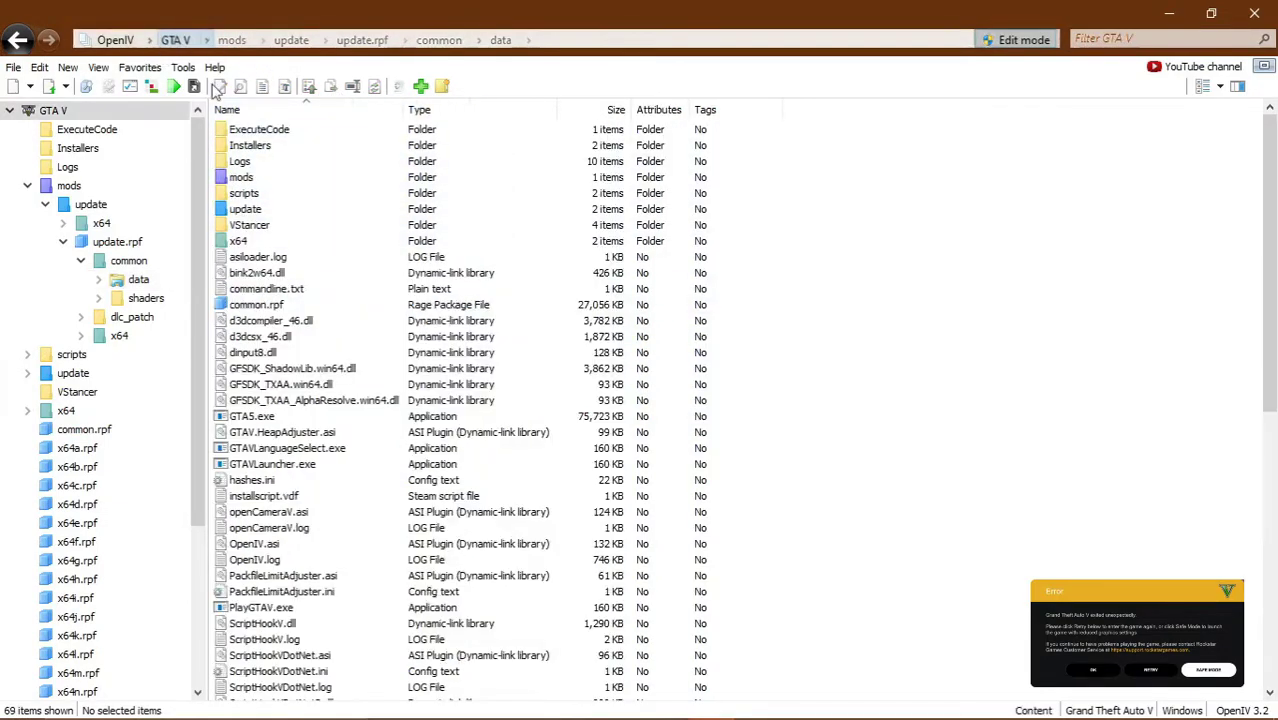
double_click(240, 209)
double_click(240, 145)
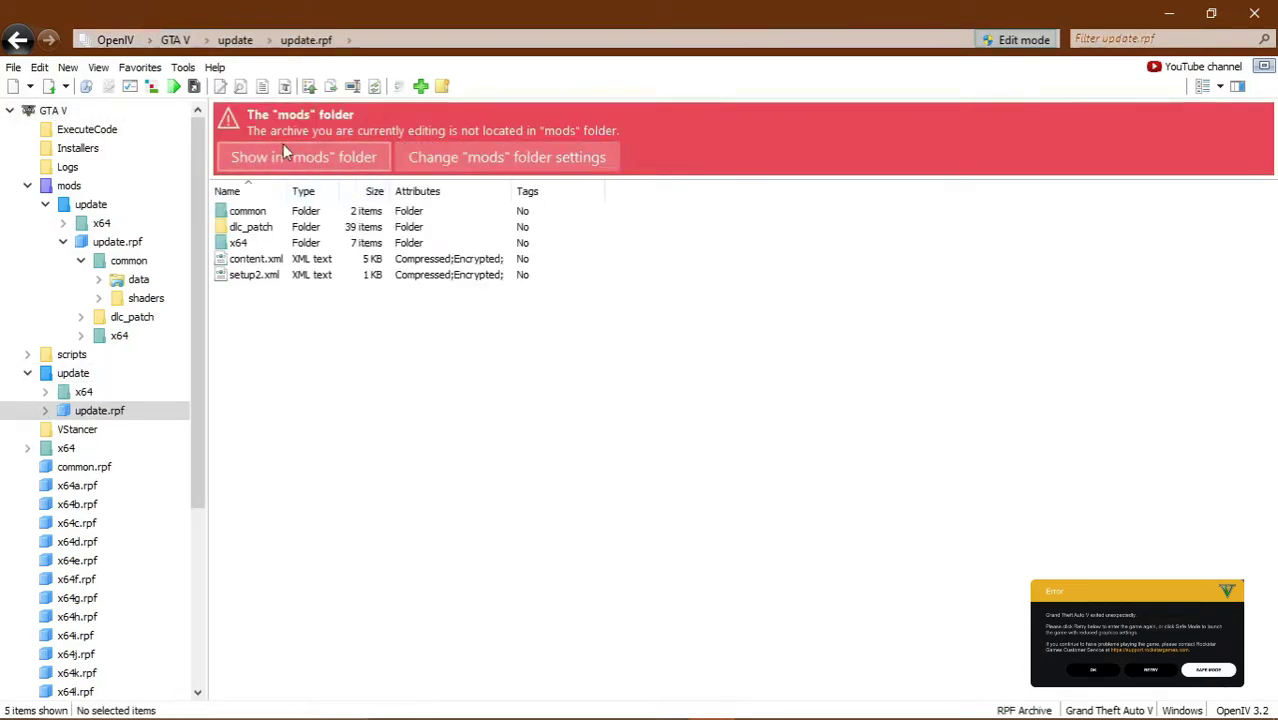
click(290, 163)
key(ctrl+a)
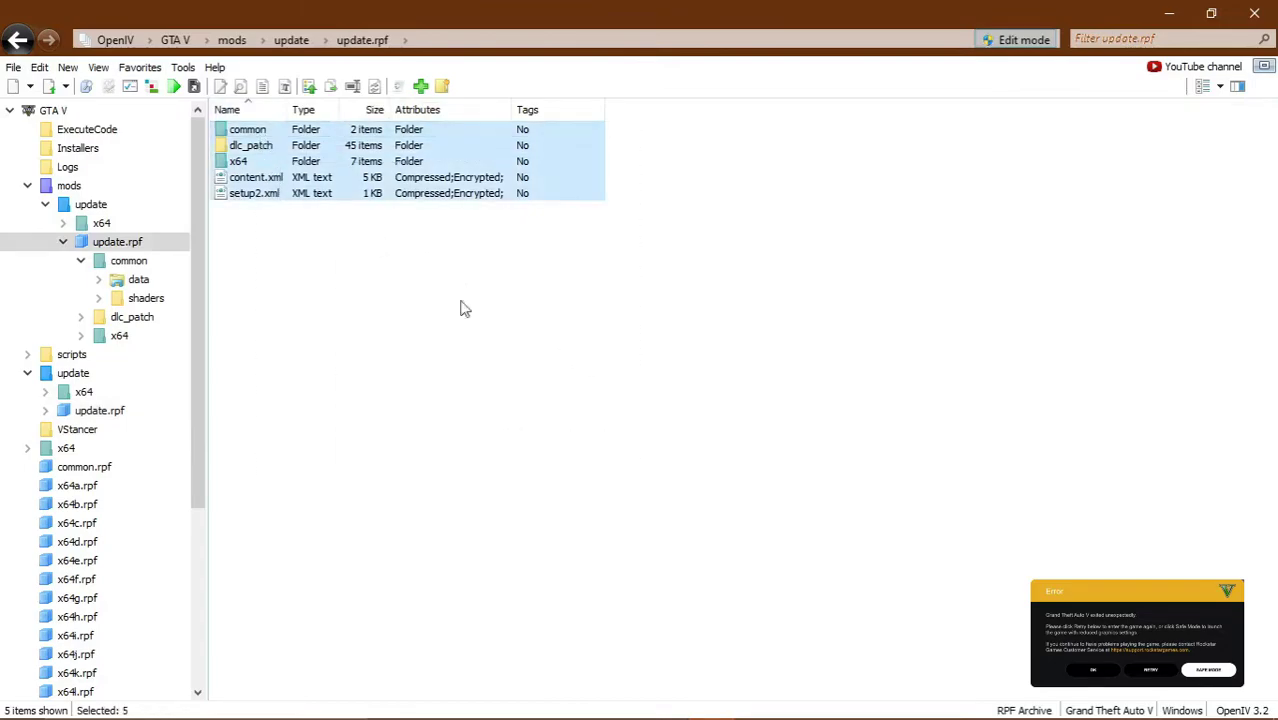
double_click(248, 129)
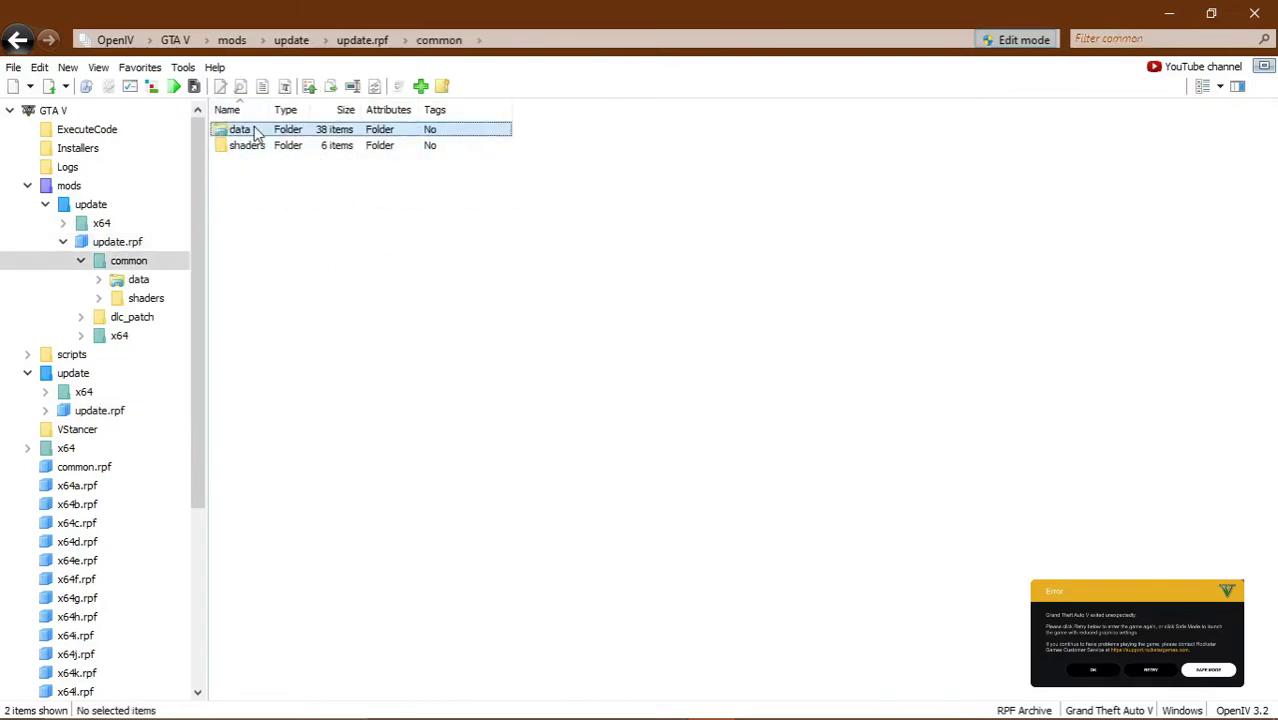
double_click(250, 130)
click(335, 369)
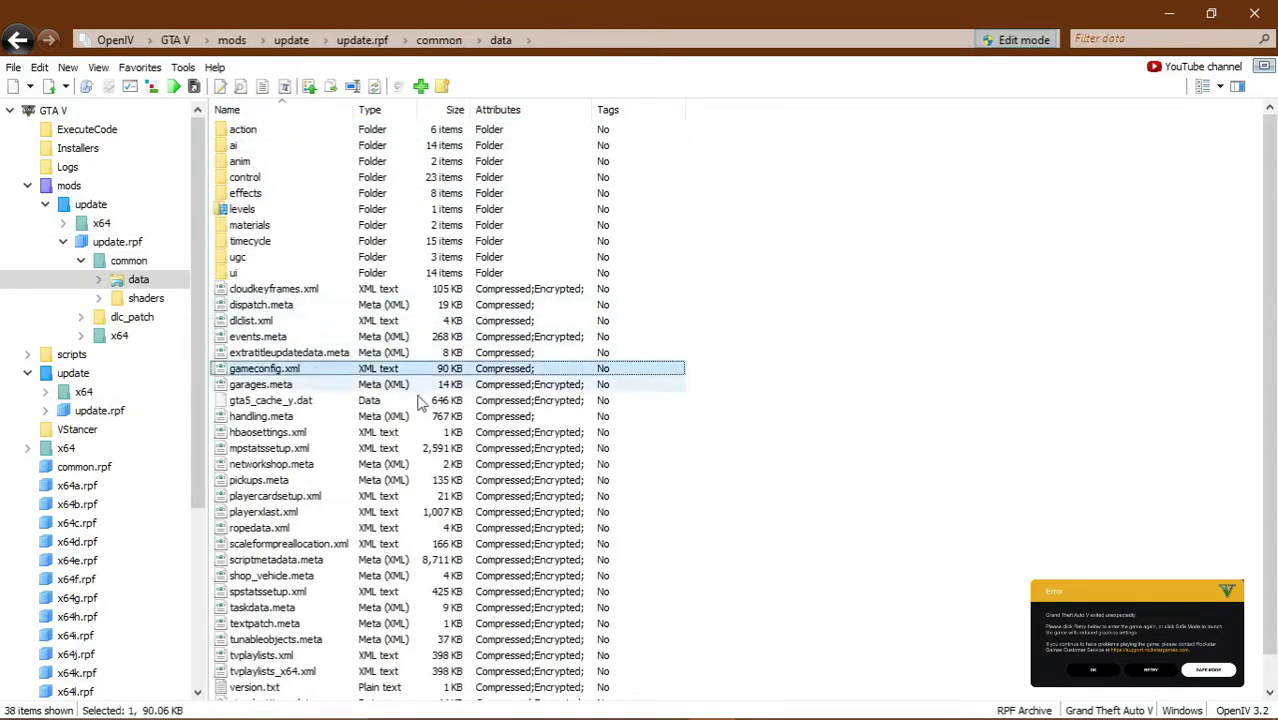
click(628, 697)
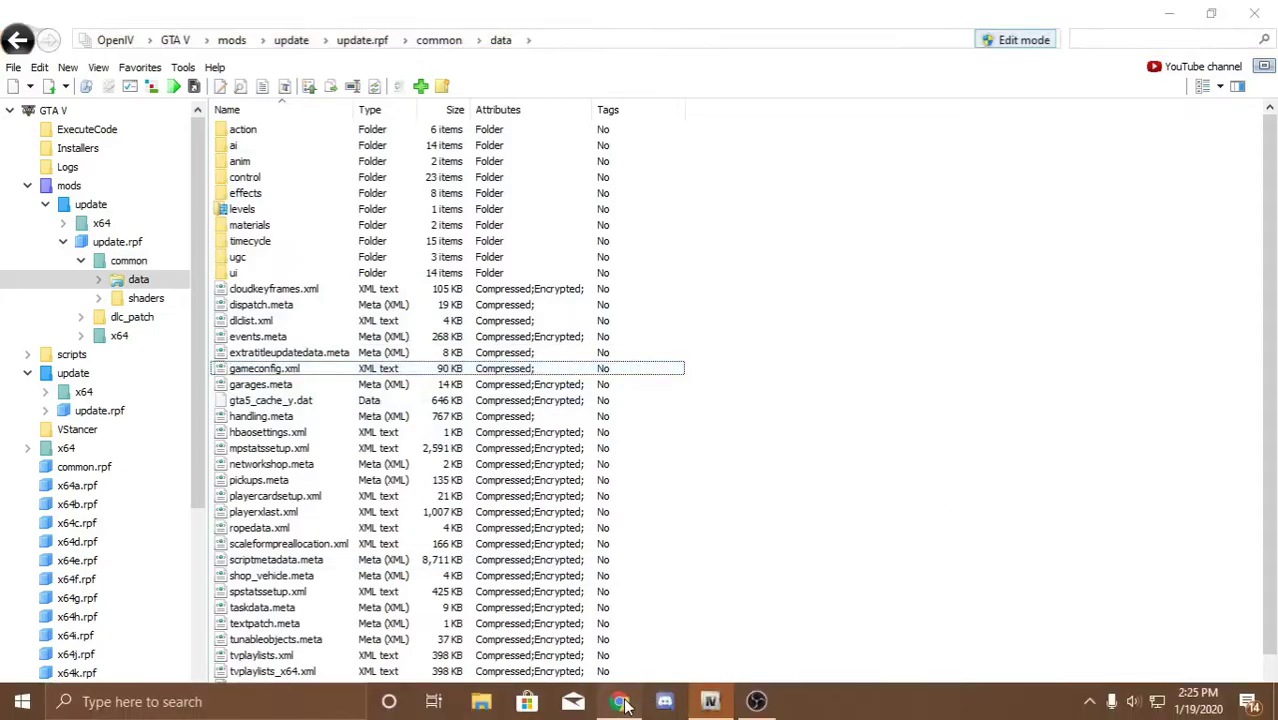
Step: Download the GTAV Heap zip from the Heap Limit Adjuster (650 MB of heap!) page
click(320, 16)
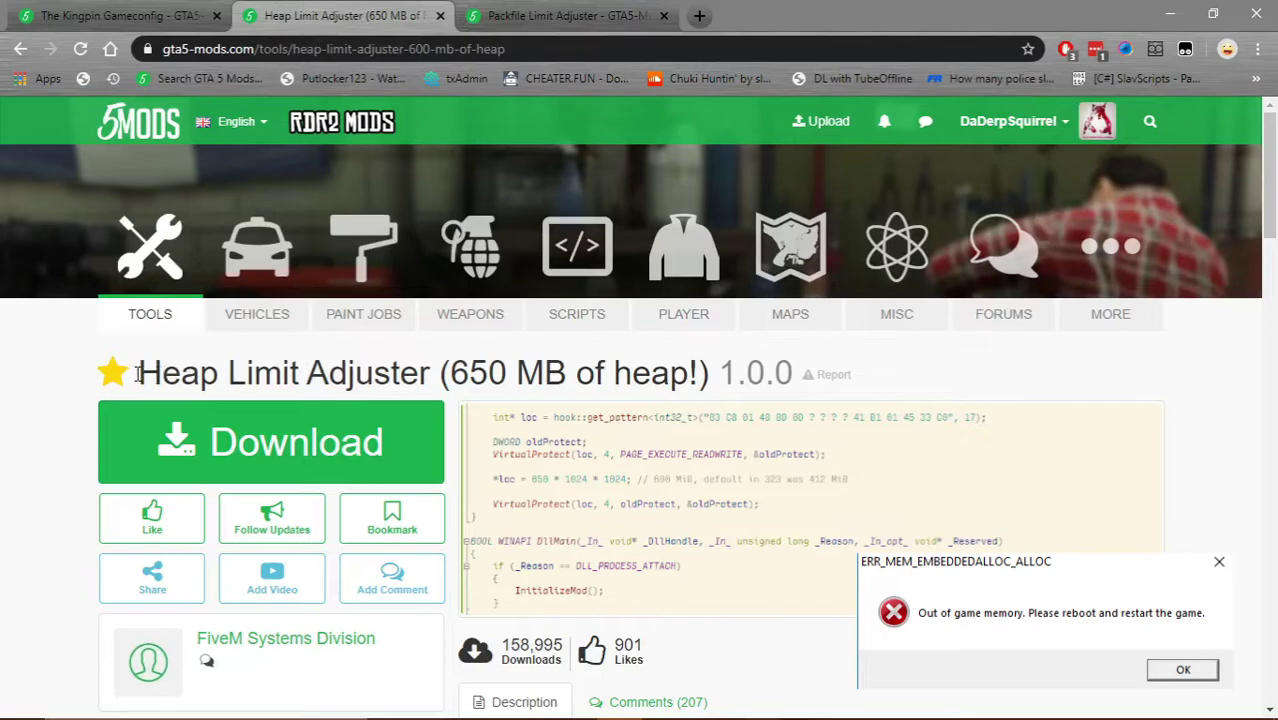
drag(137, 374, 711, 370)
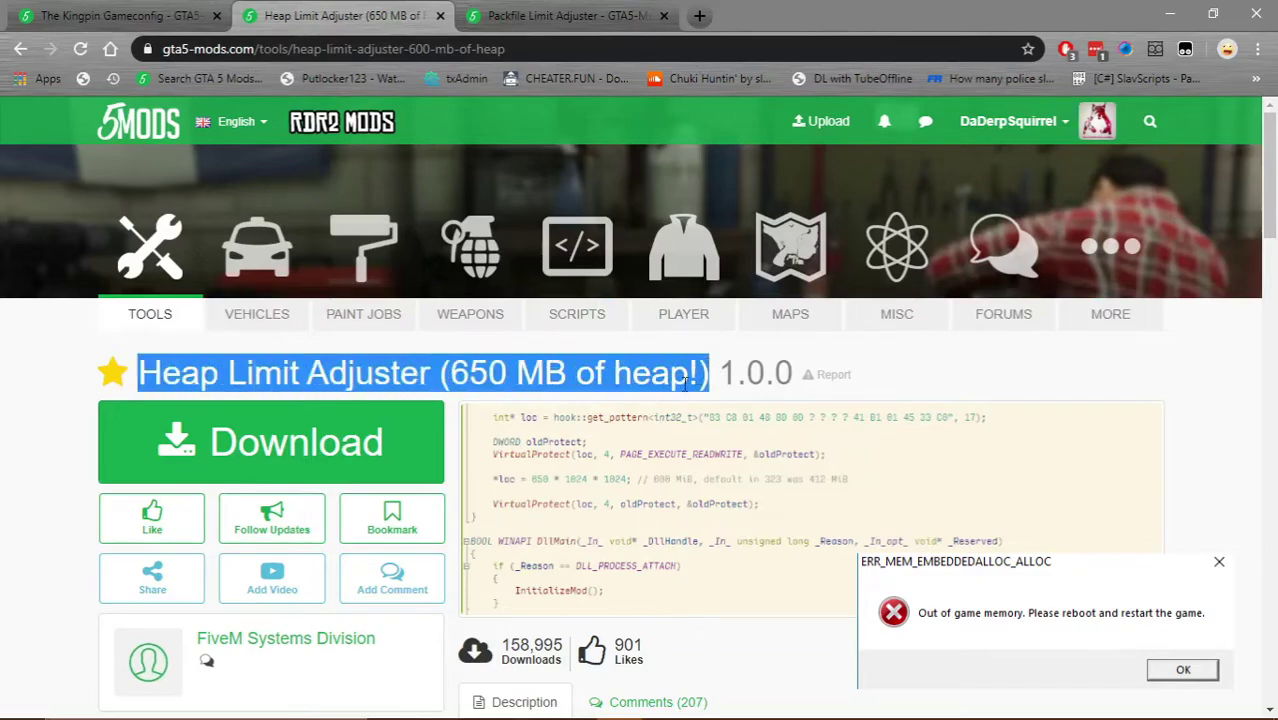
scroll(500, 374, down, 1)
scroll(460, 374, up, 1)
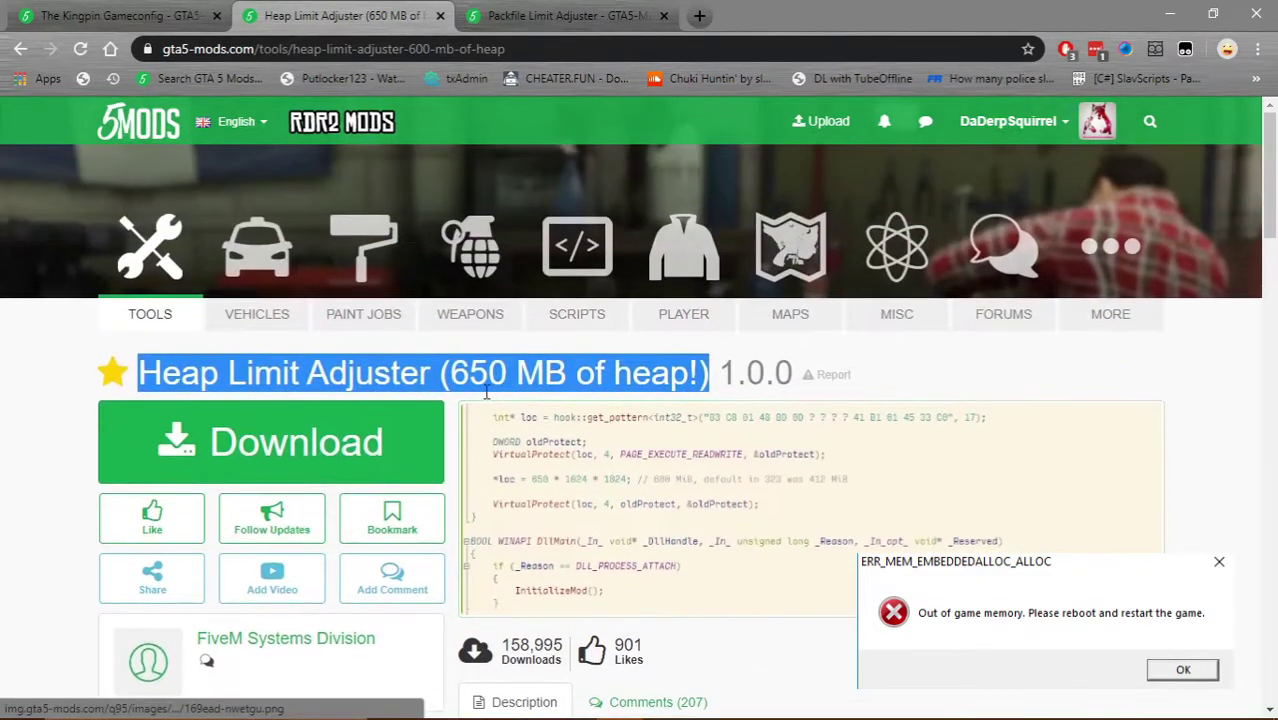
click(451, 374)
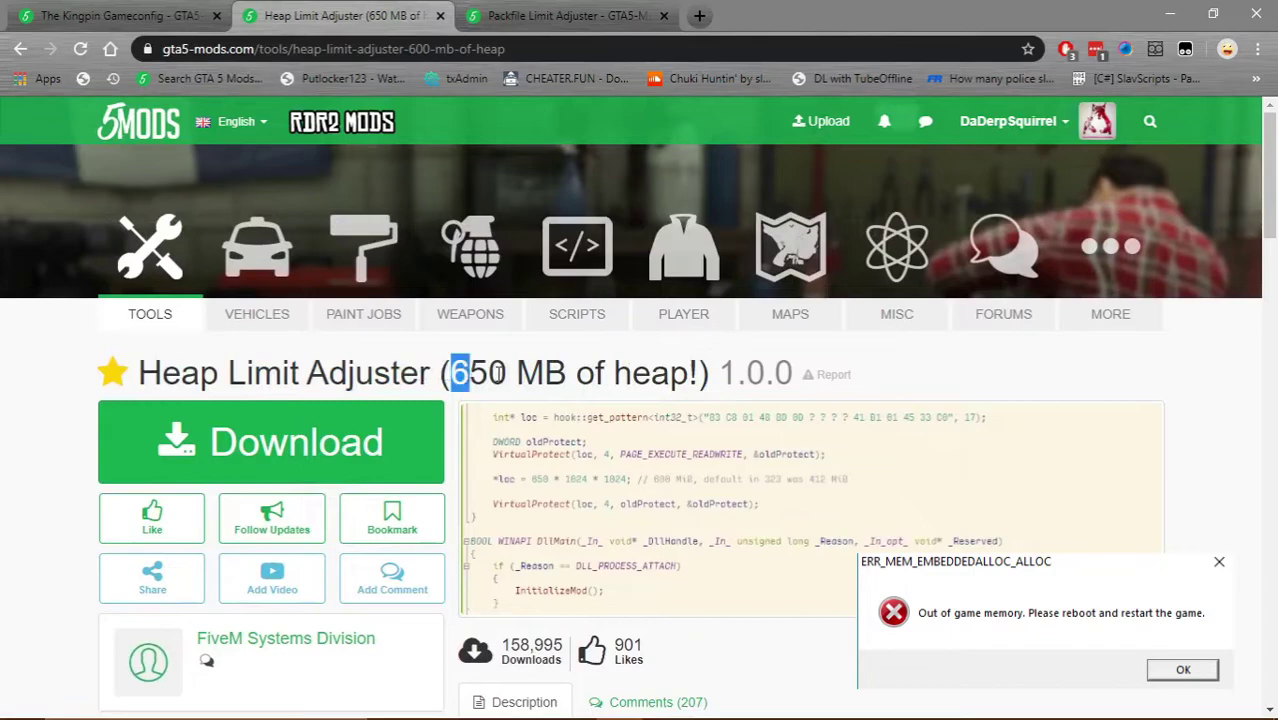
drag(501, 374, 517, 377)
click(543, 374)
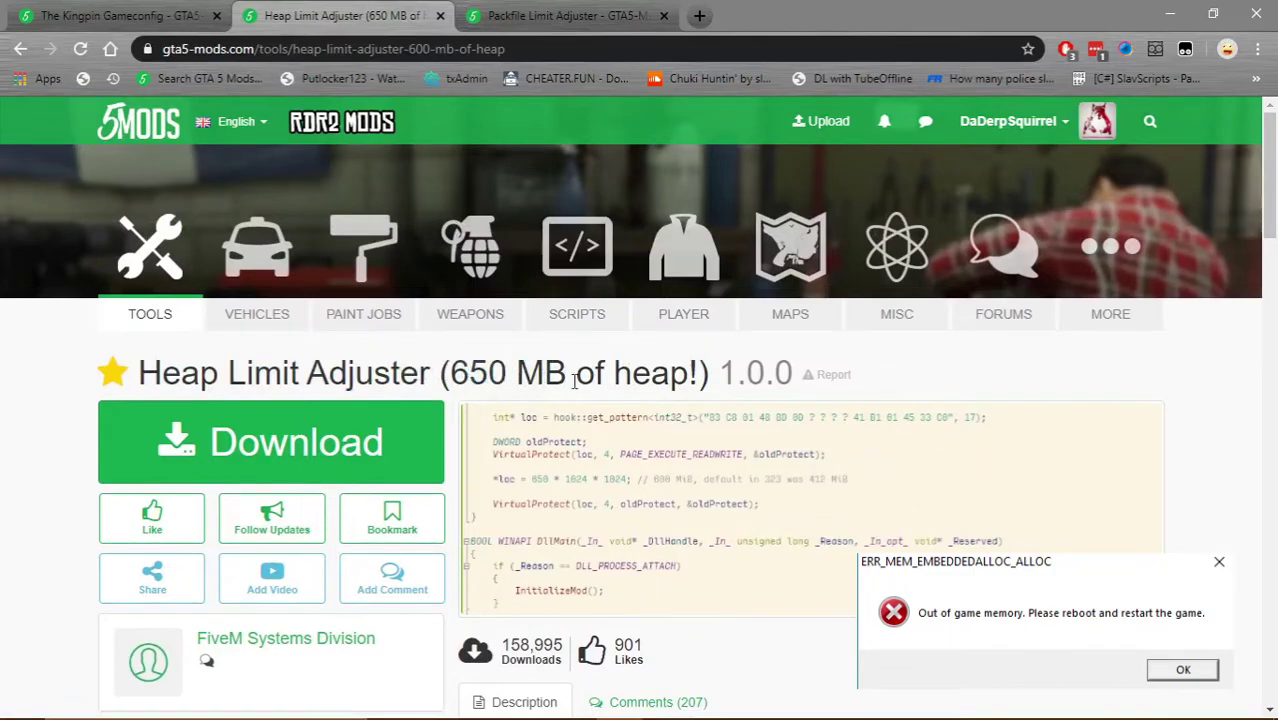
drag(504, 369, 446, 374)
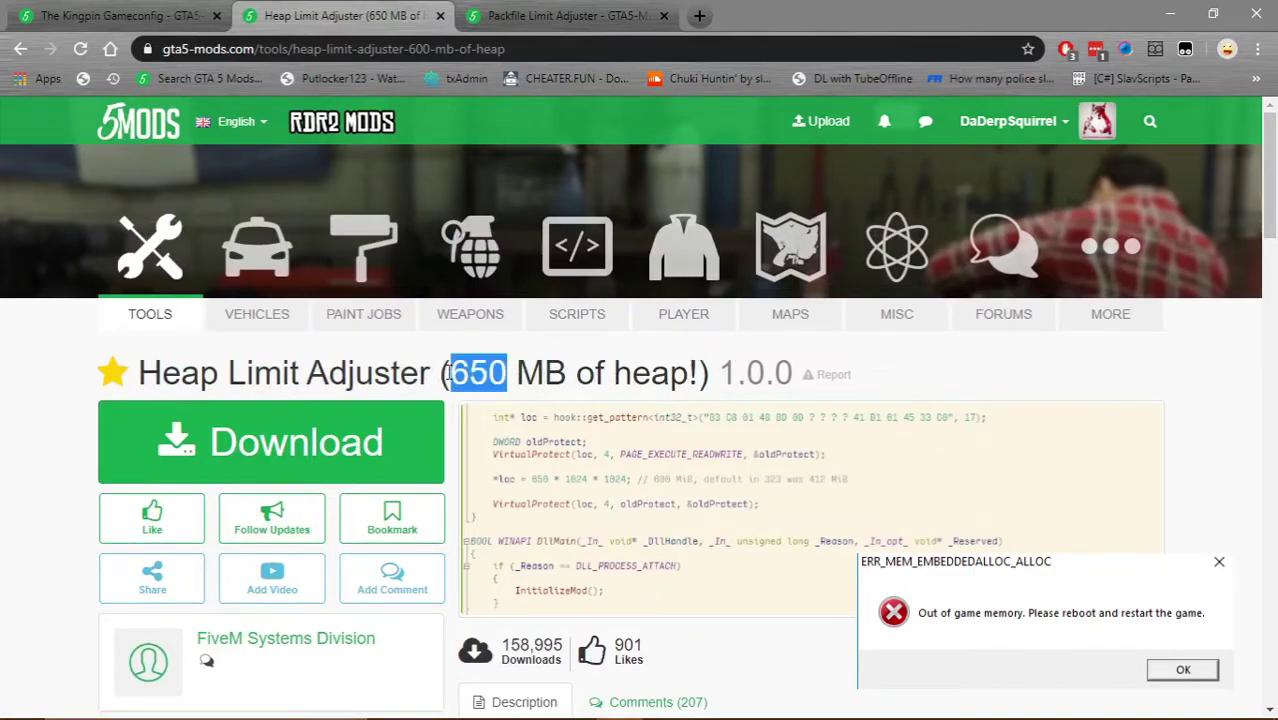
click(543, 358)
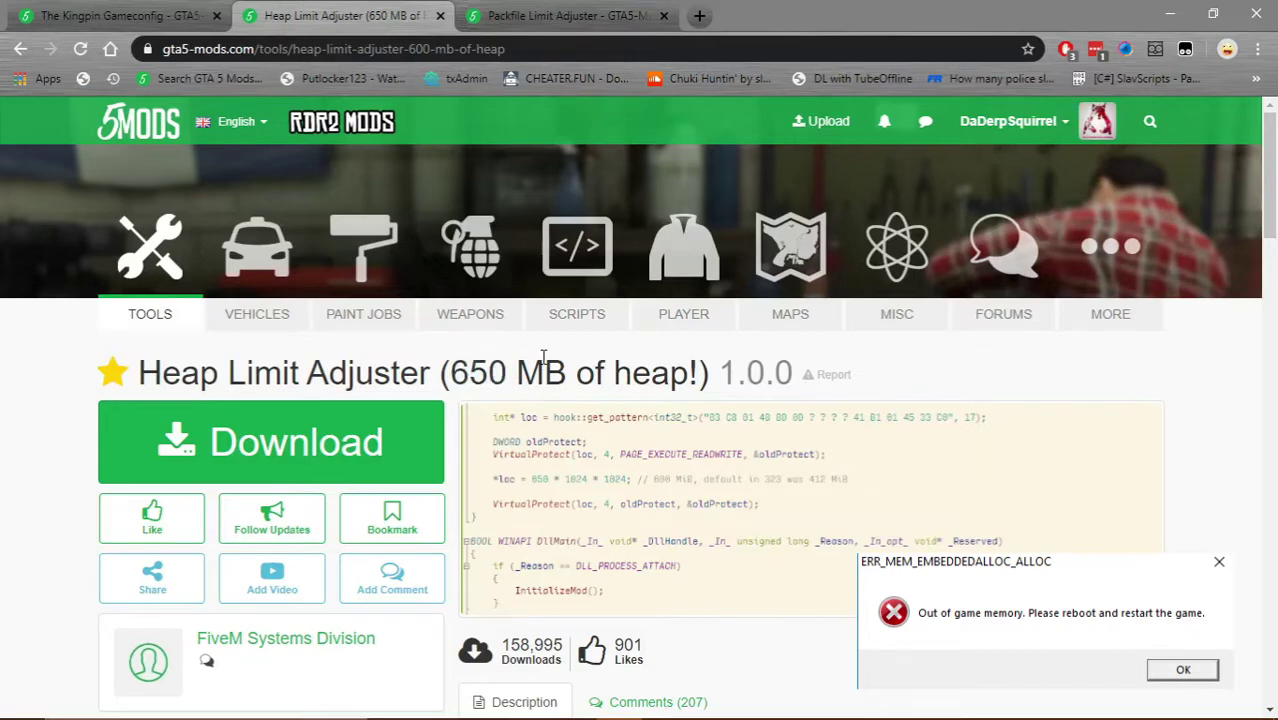
scroll(510, 389, down, 1)
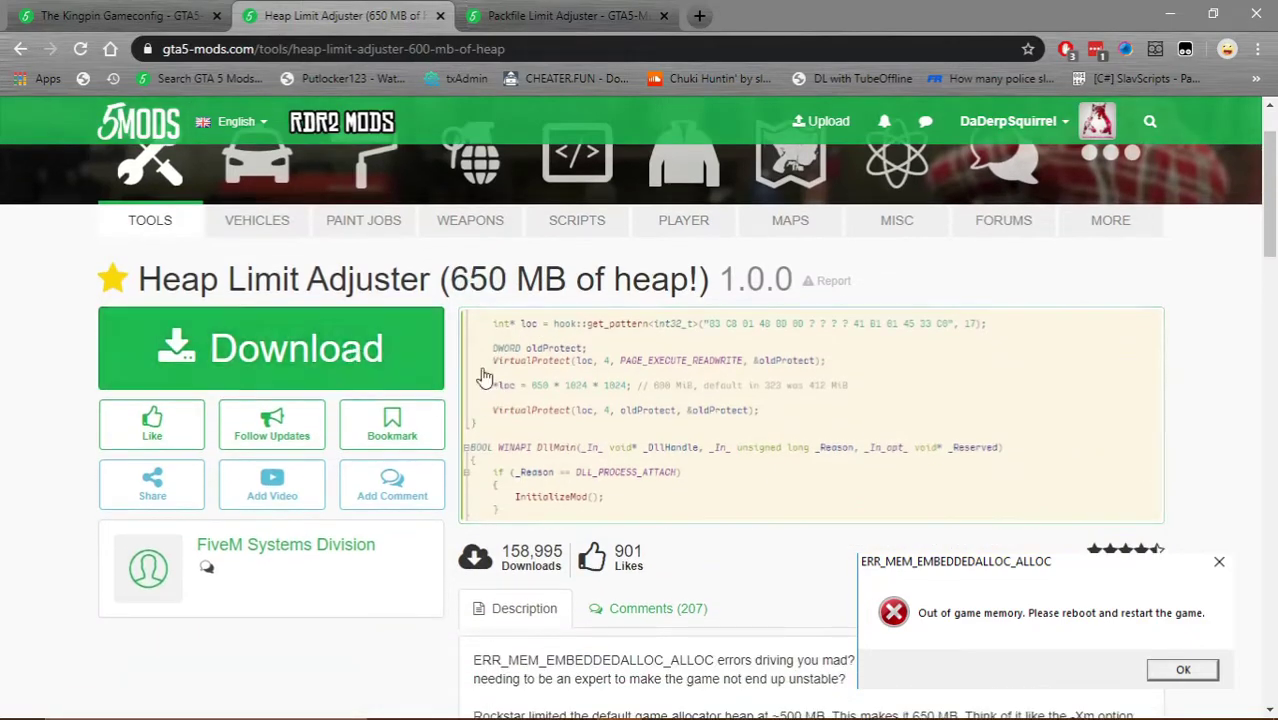
click(368, 349)
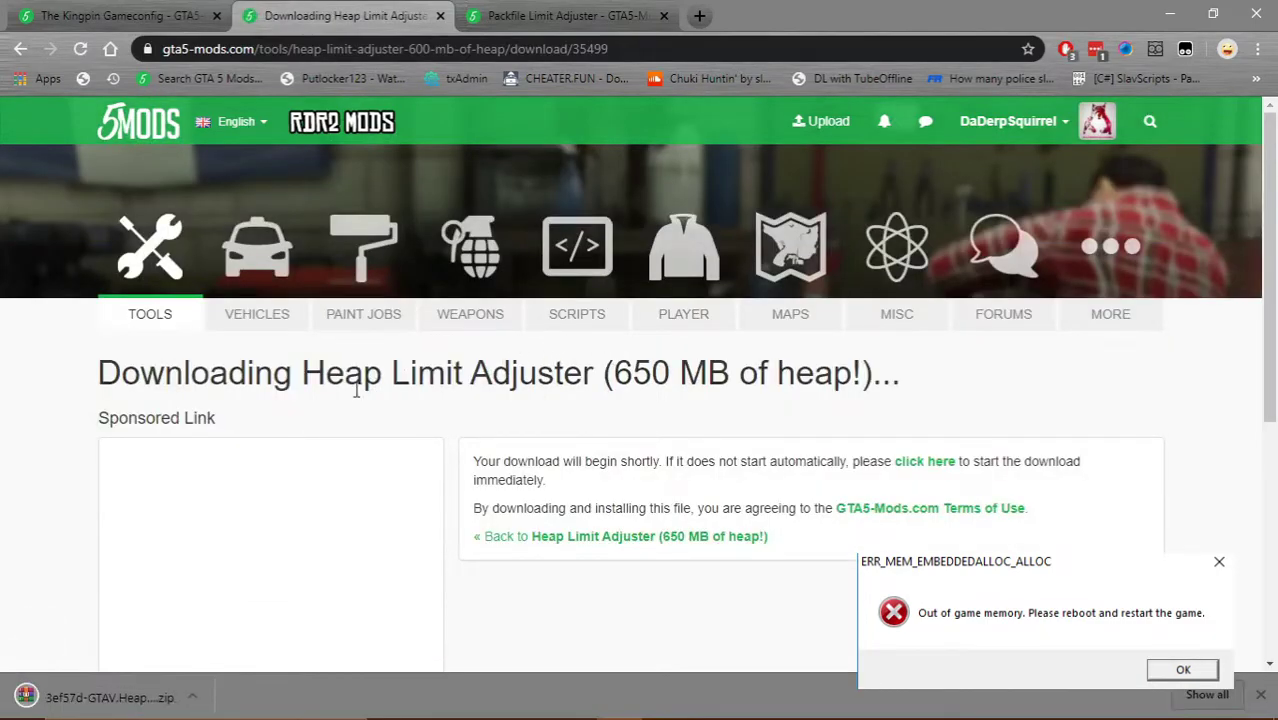
Step: Open the GTAV Heap zip in WinRAR and select its GTAV.HeapAdjuster ASI file
click(90, 707)
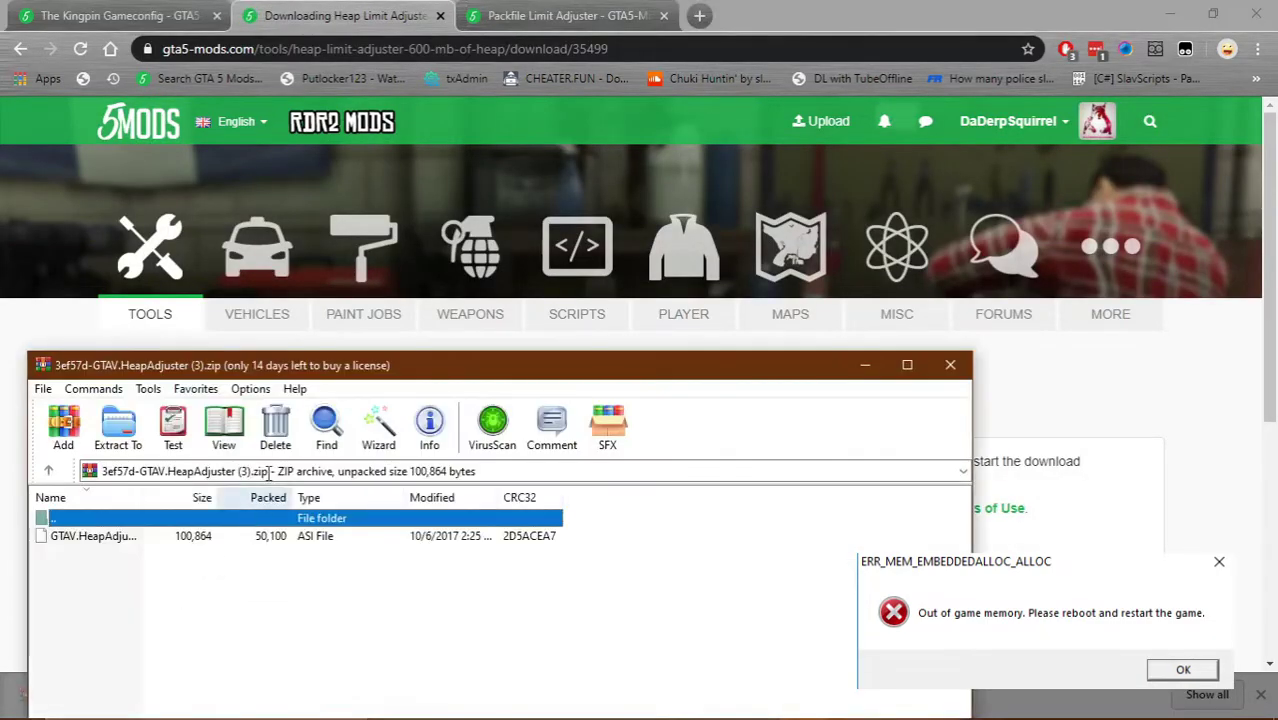
drag(291, 287, 305, 192)
click(150, 361)
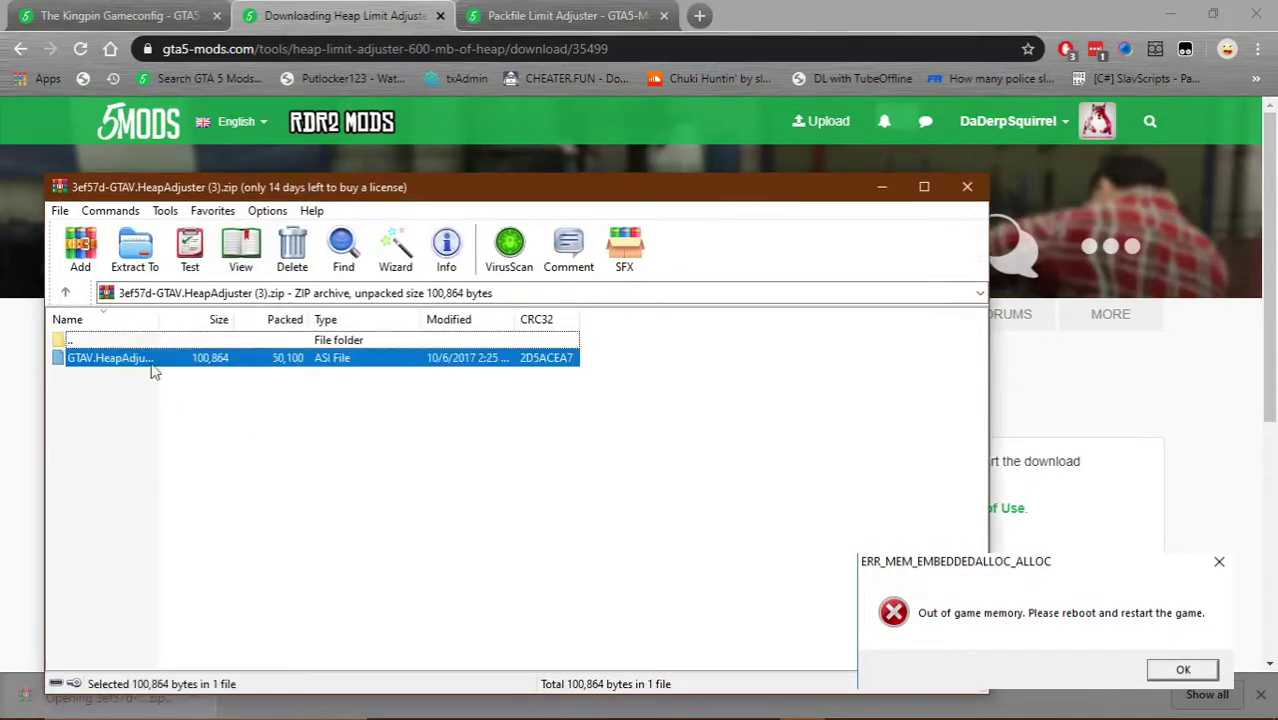
mouse_move(423, 716)
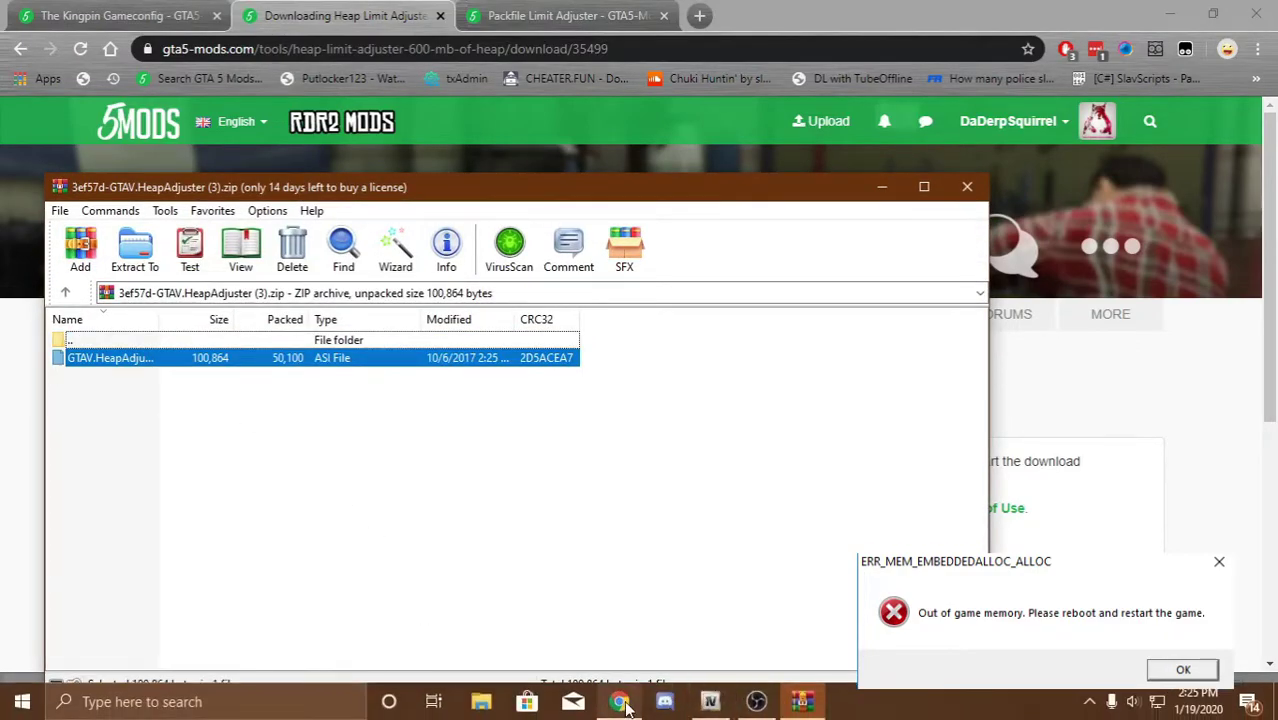
click(712, 703)
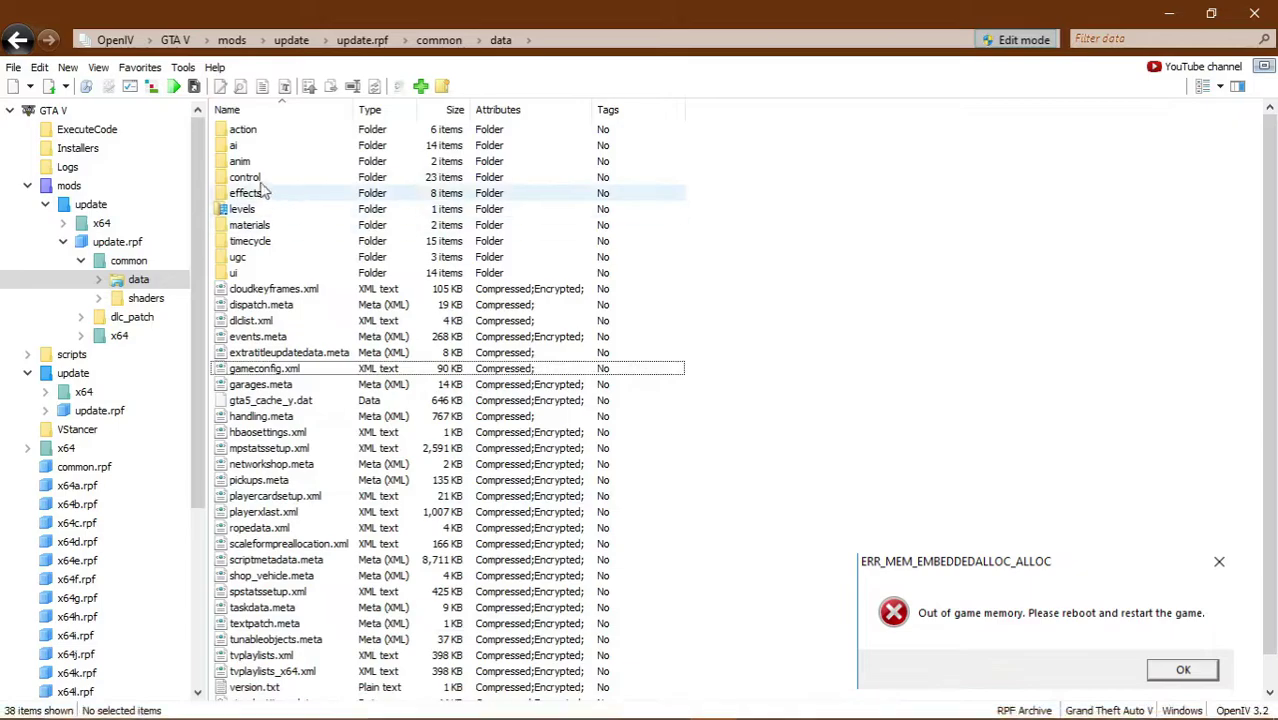
Step: Copy GTAV.HeapAdjuster from WinRAR into OpenIV's GTA V root folder and close the archive
click(175, 41)
scroll(392, 200, down, 3)
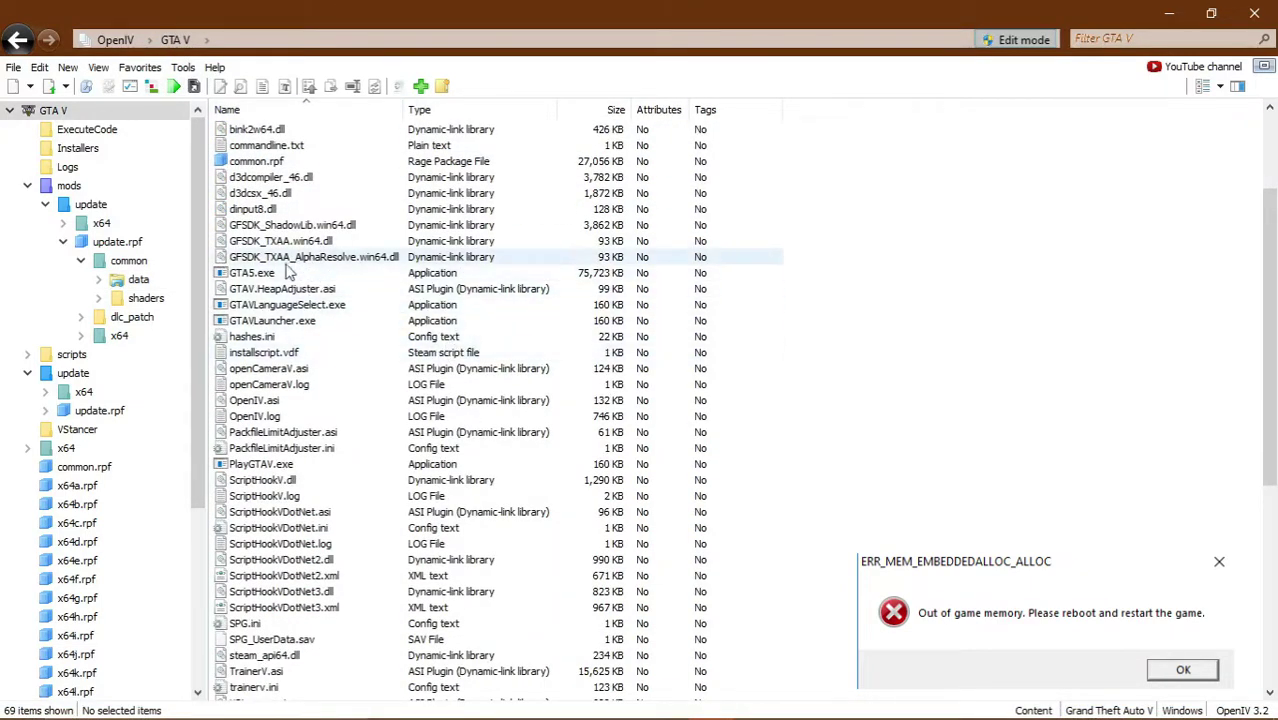
click(673, 274)
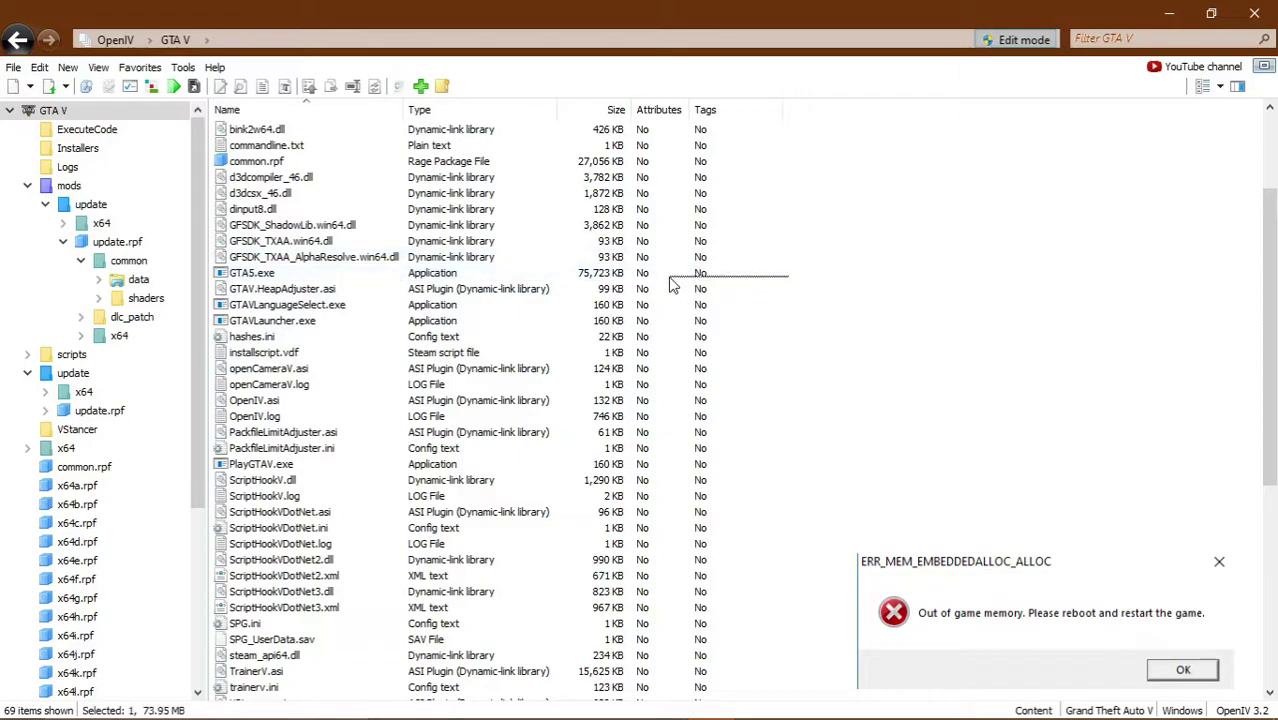
click(847, 289)
scroll(665, 286, up, 3)
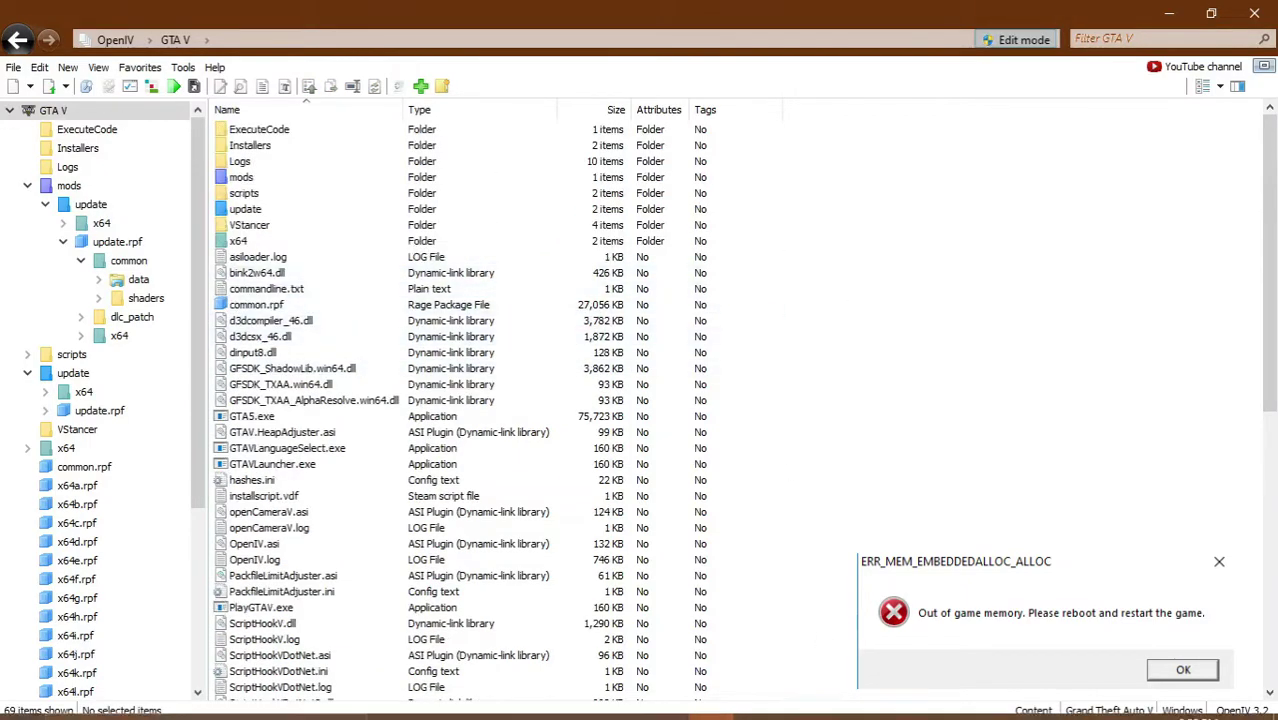
click(801, 701)
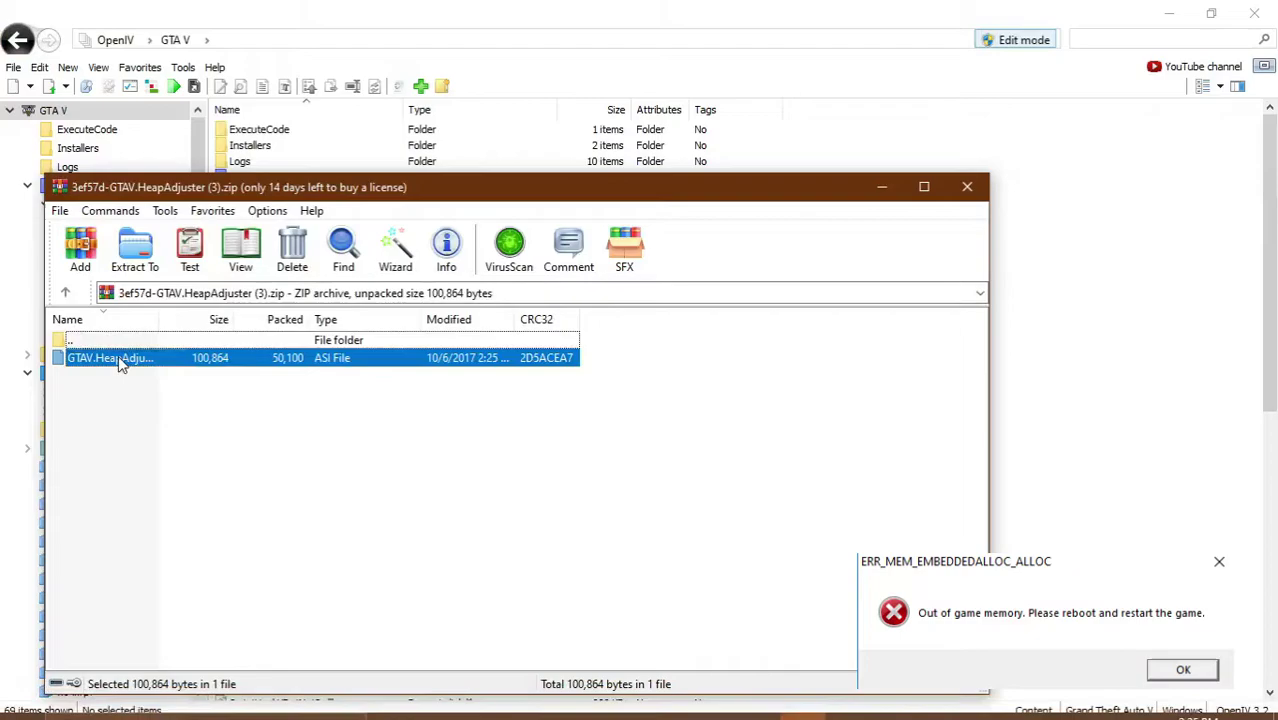
drag(118, 355, 1018, 375)
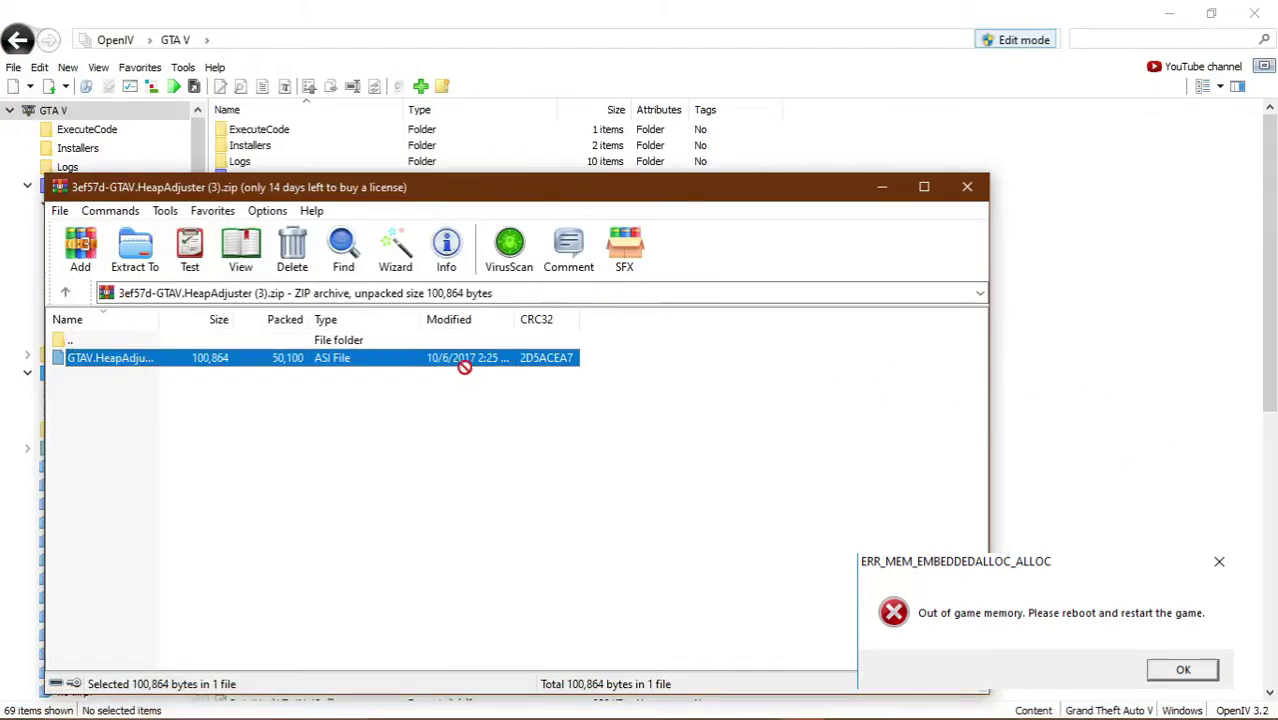
click(966, 187)
Step: Check that GTAV.HeapAdjuster.asi (99 KB) now appears in the GTA V root list
scroll(966, 483, down, 11)
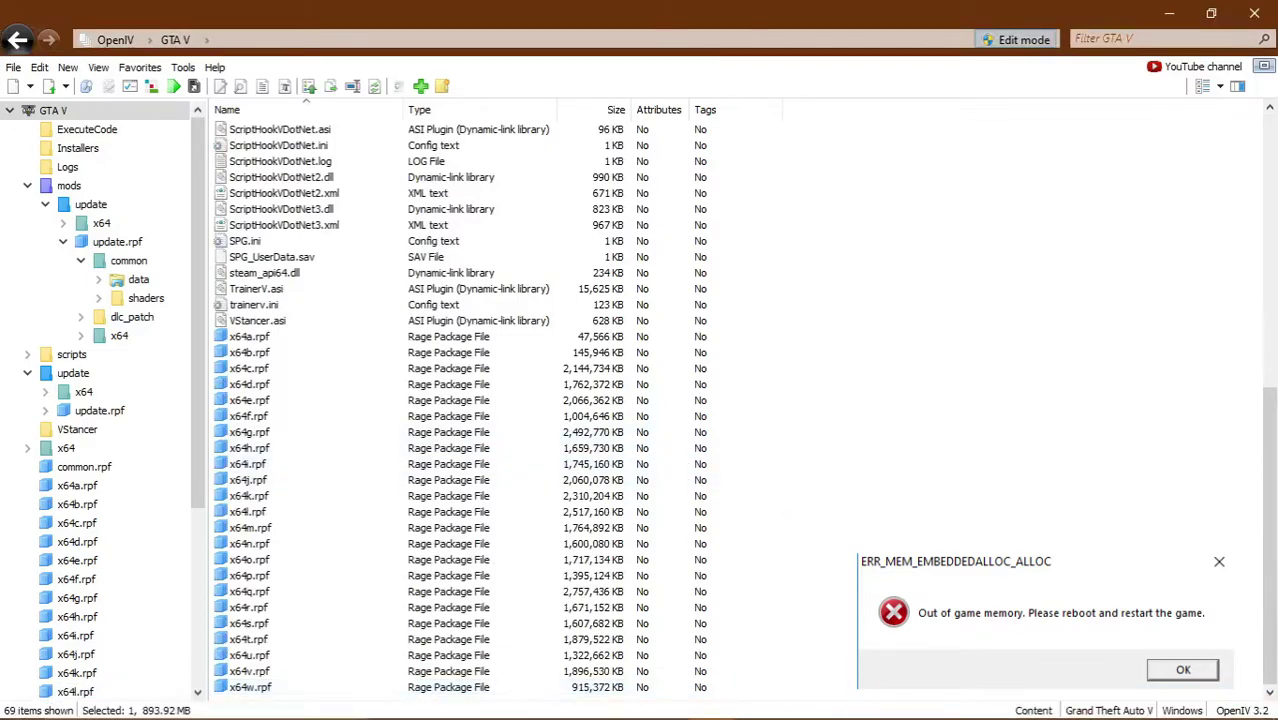
scroll(832, 521, up, 6)
scroll(830, 521, up, 5)
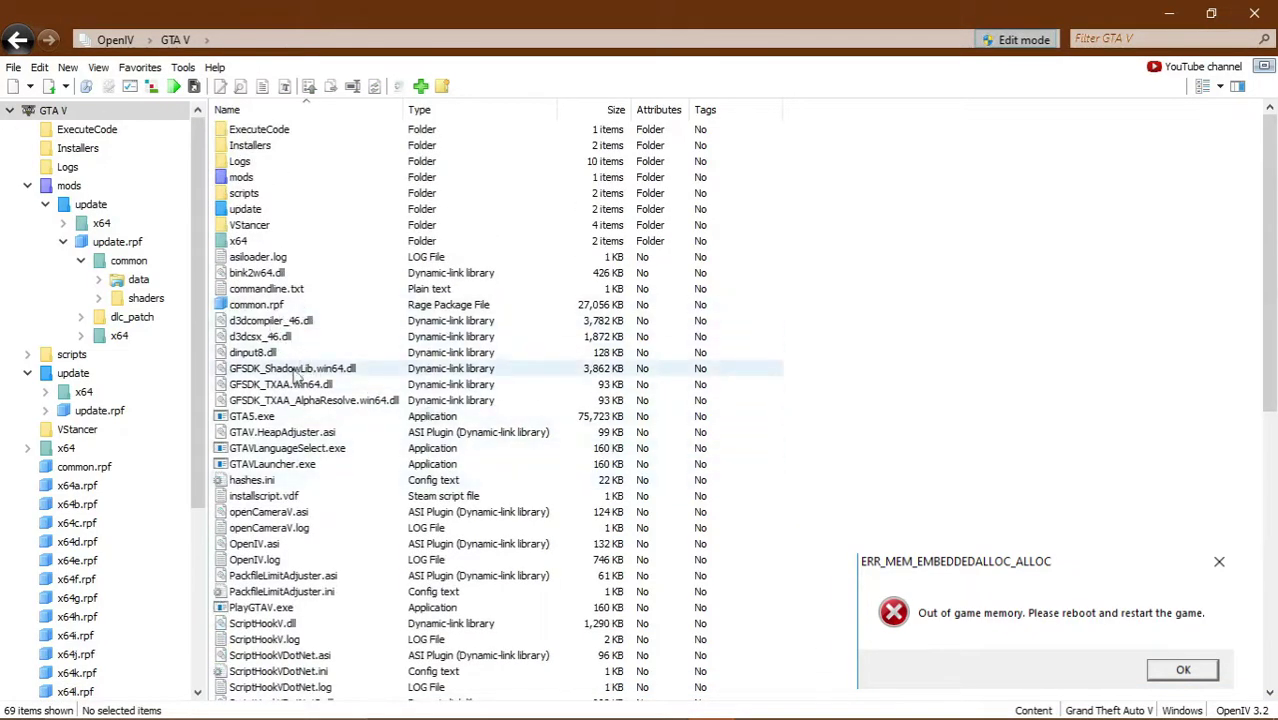
drag(853, 469, 230, 430)
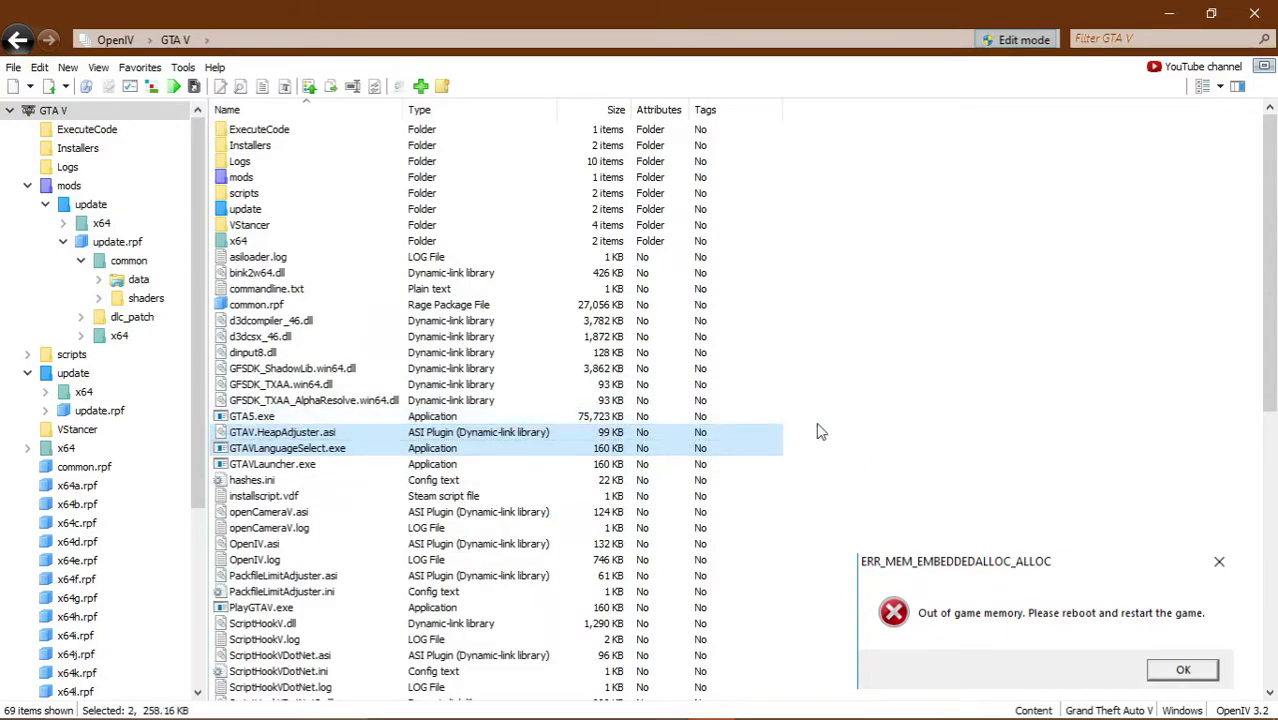
drag(837, 421, 743, 439)
drag(833, 442, 820, 706)
Step: Download the Packfile Limit Adjuster .rar from its GTA5-Mods tab and open it
click(620, 702)
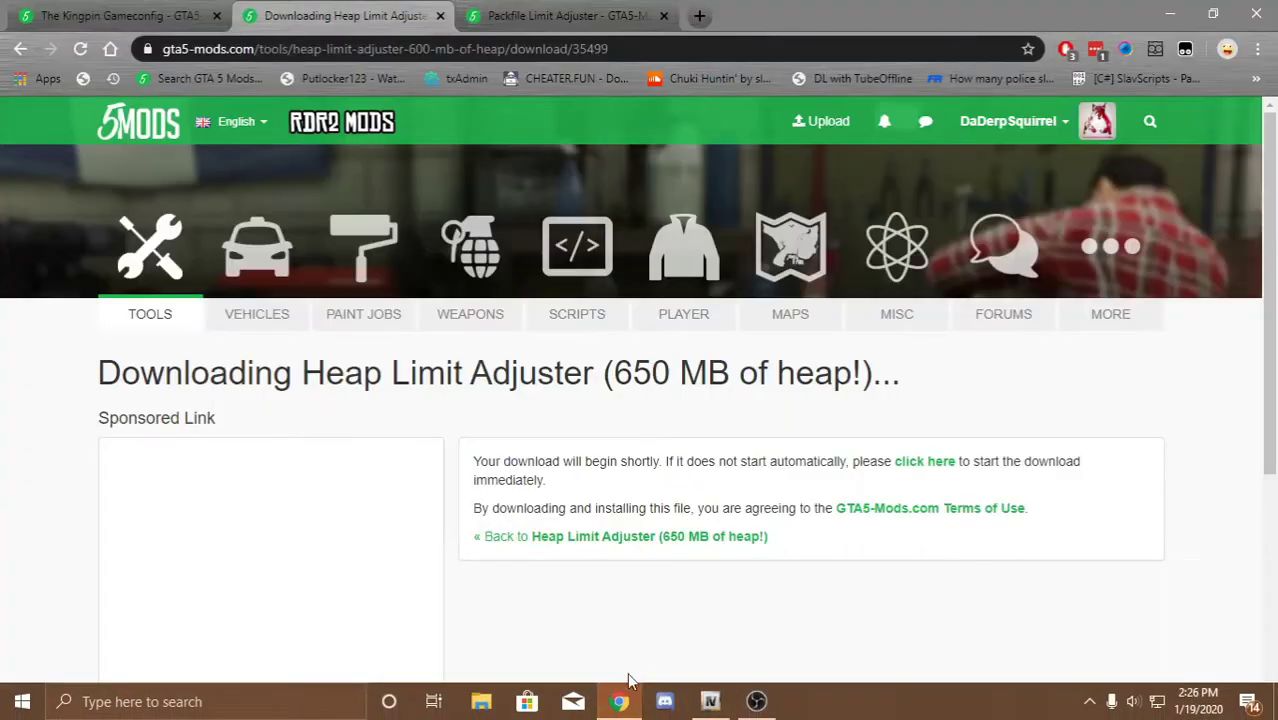
click(545, 16)
scroll(408, 300, down, 7)
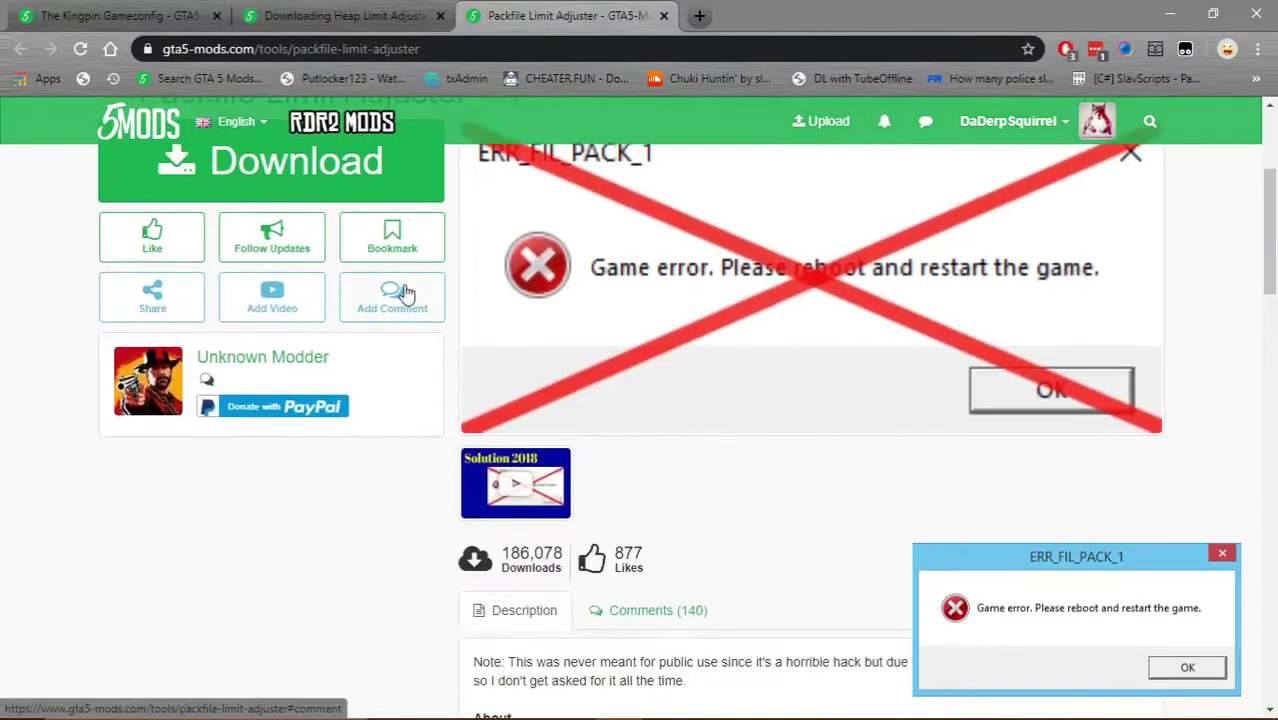
scroll(490, 358, up, 8)
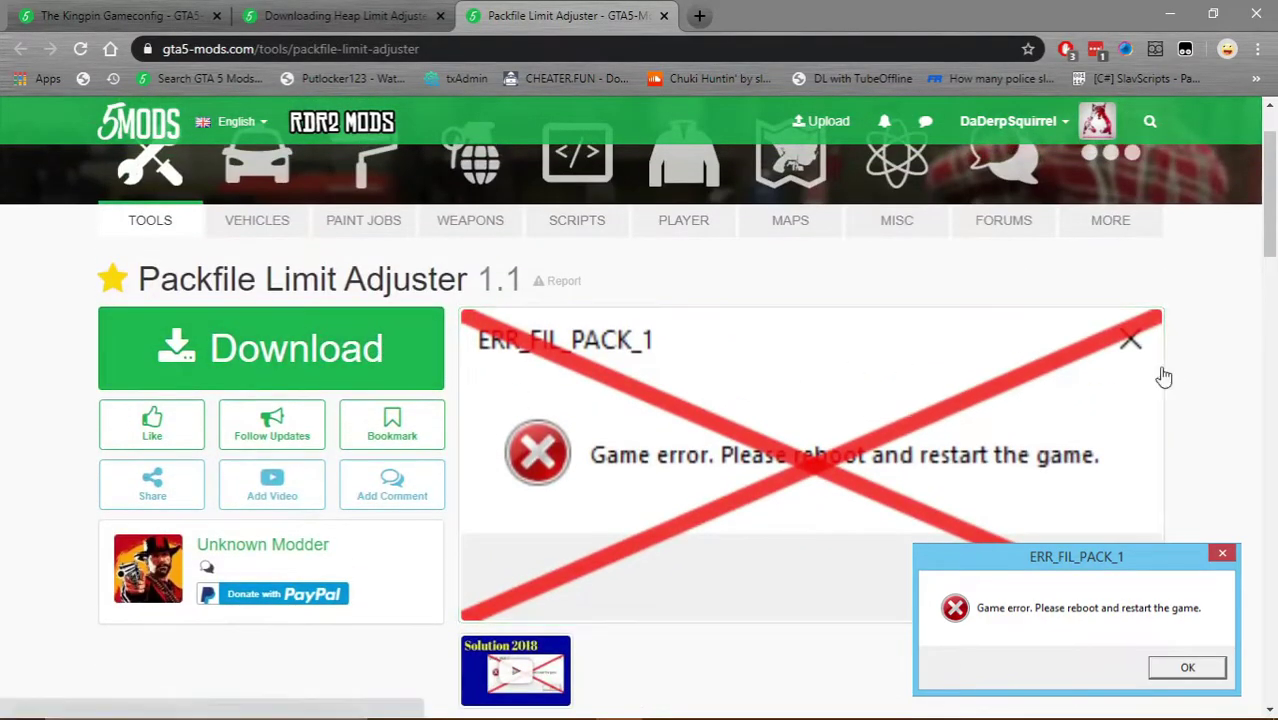
click(381, 346)
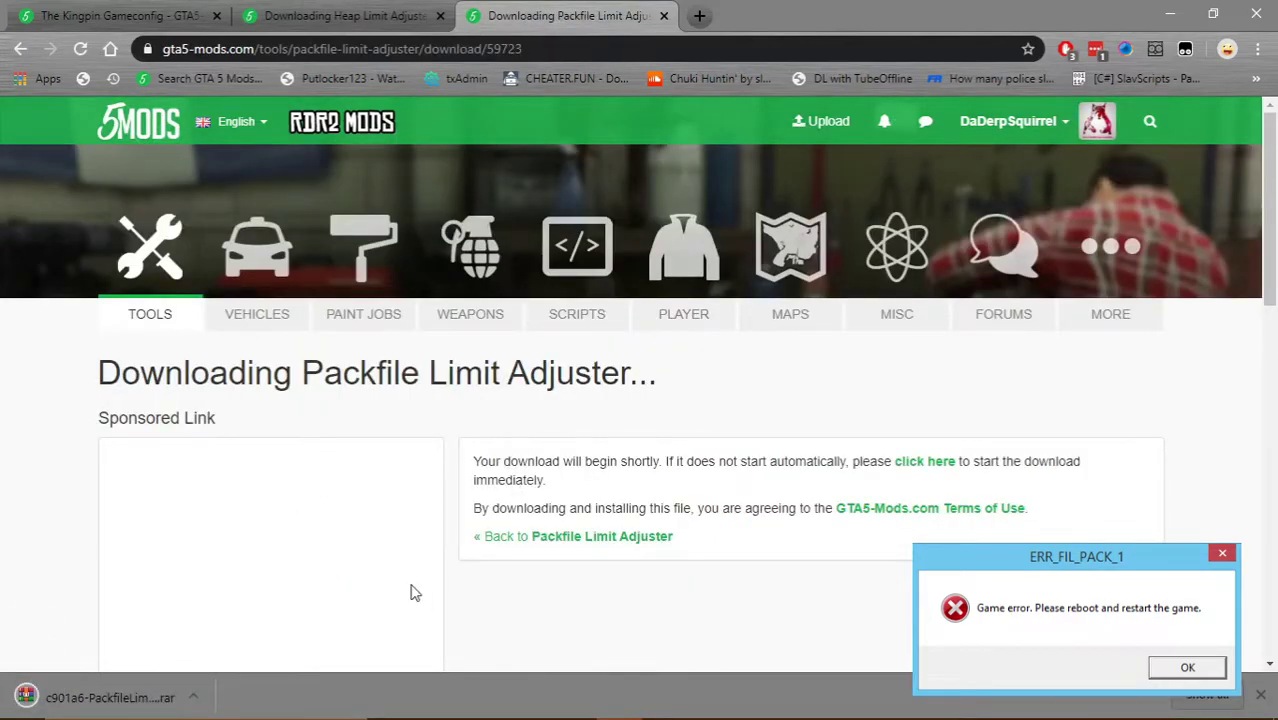
click(107, 690)
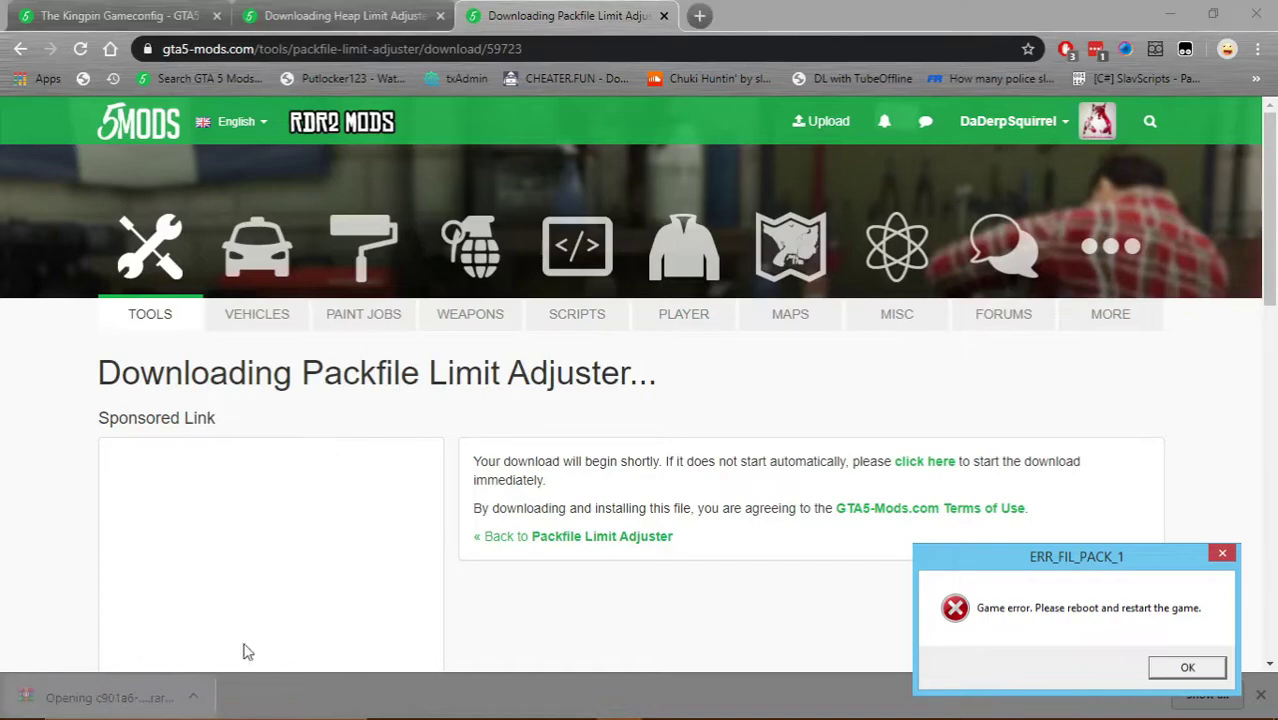
Step: Copy PackfileLimitAdjuster.asi and .ini into OpenIV's GTA V root, then close WinRAR
click(1172, 14)
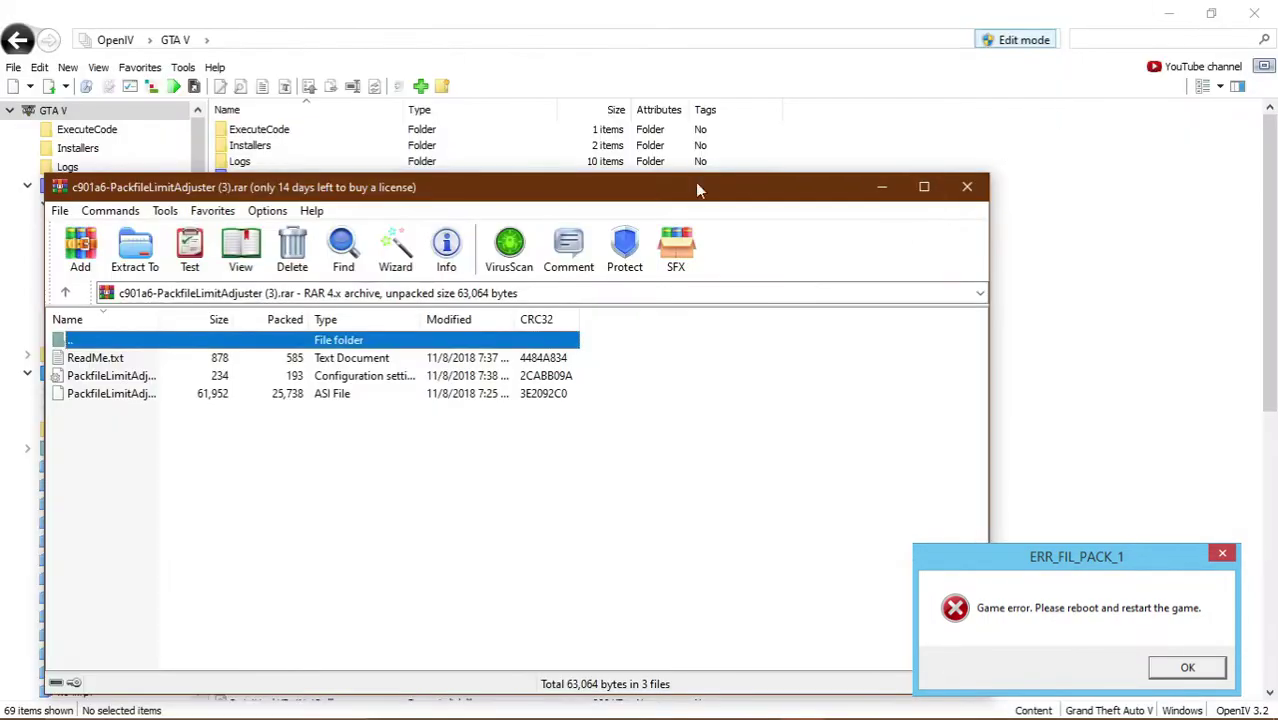
drag(695, 182, 737, 181)
drag(353, 492, 127, 378)
click(1146, 357)
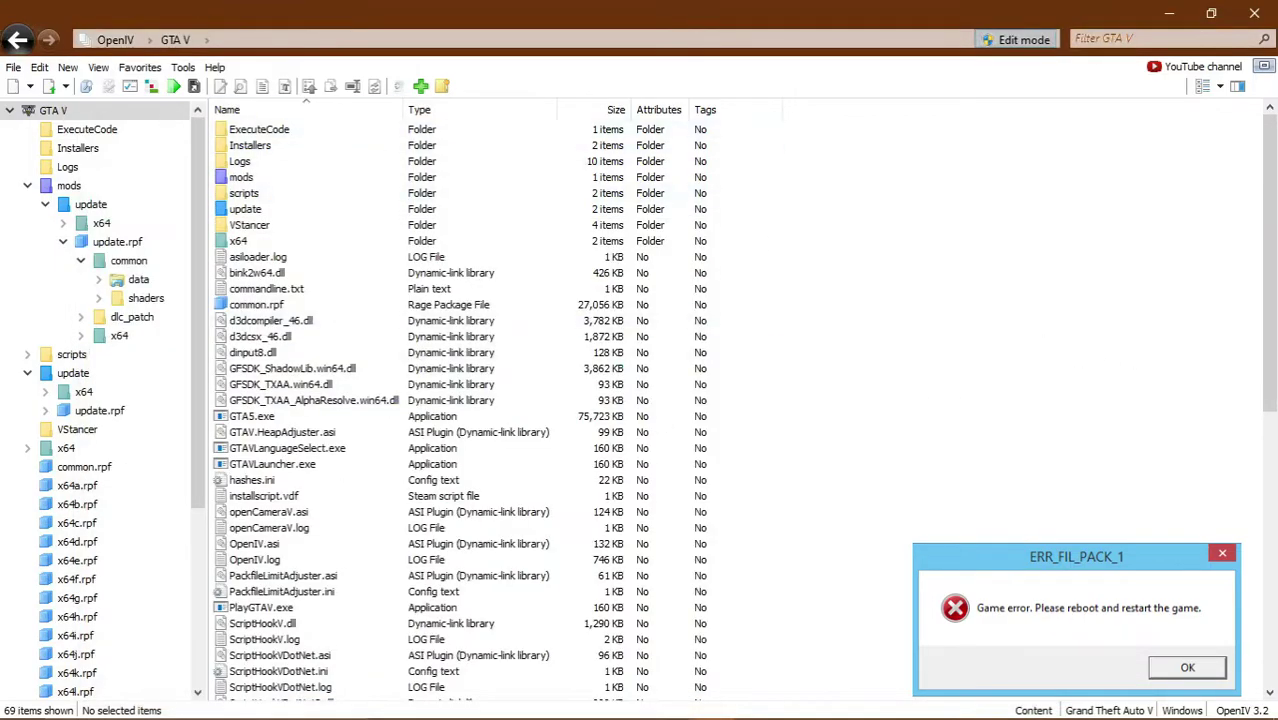
click(800, 716)
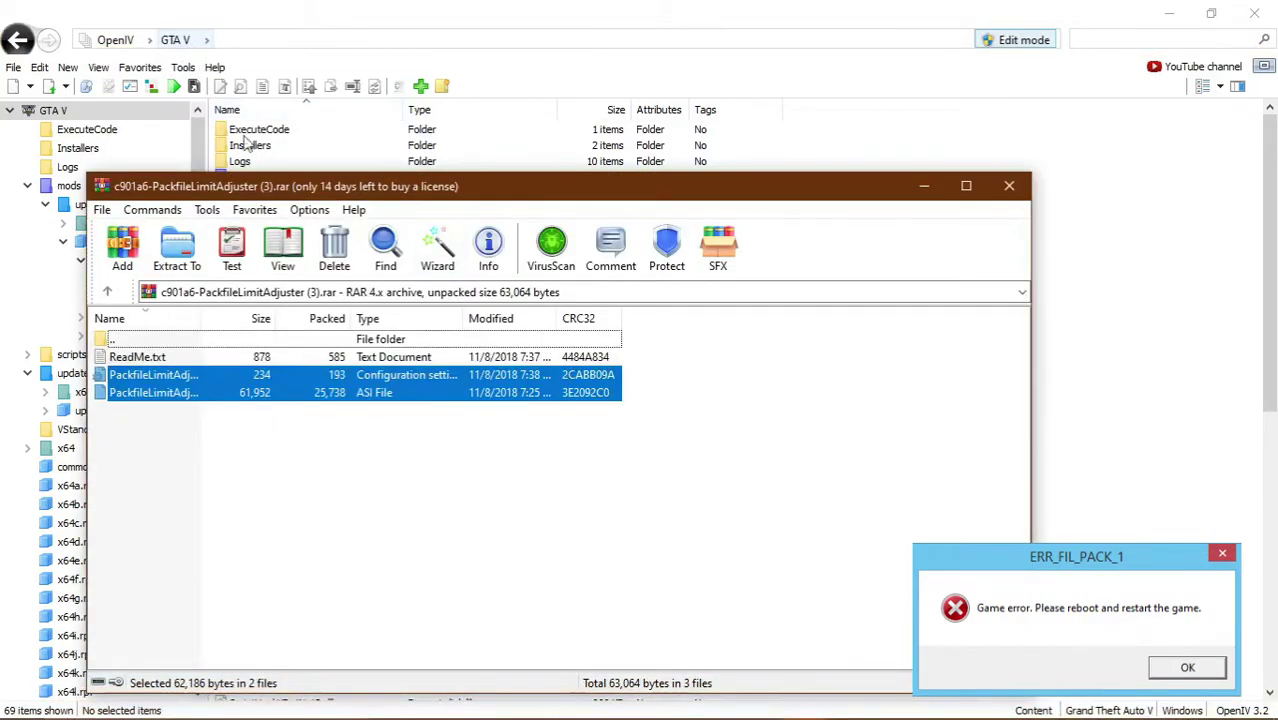
drag(258, 195, 172, 191)
drag(84, 376, 84, 378)
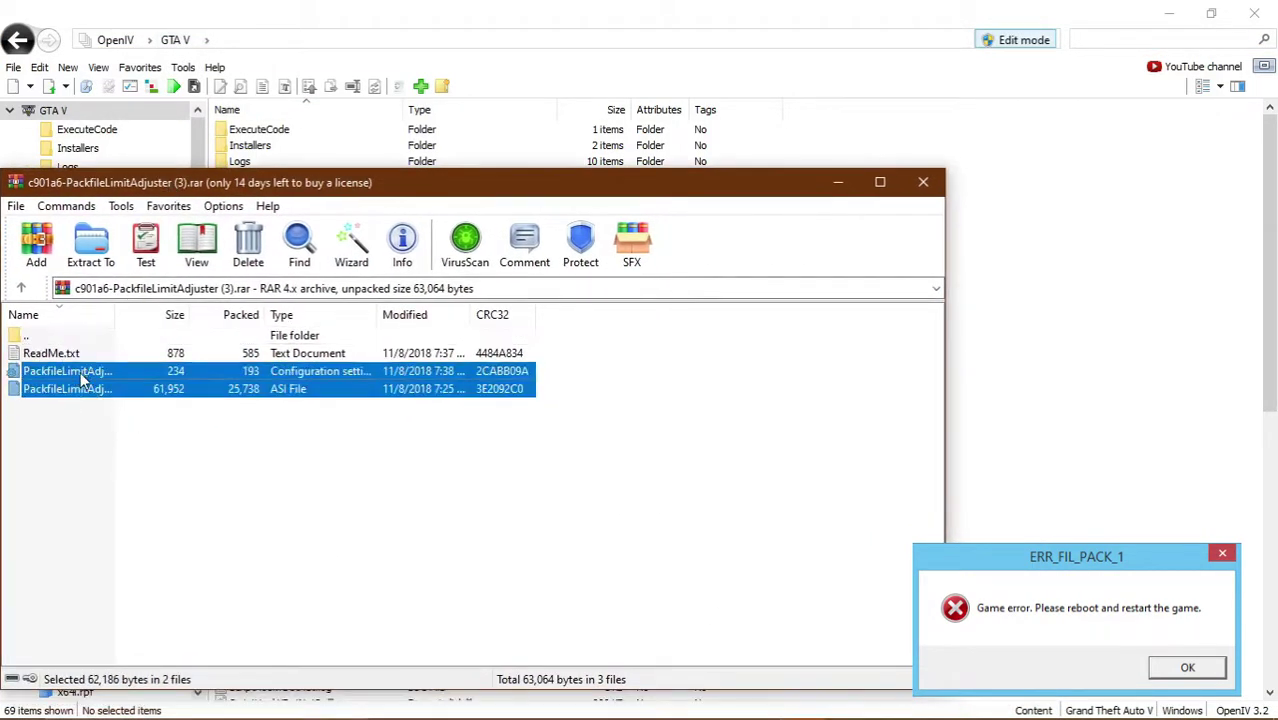
click(923, 182)
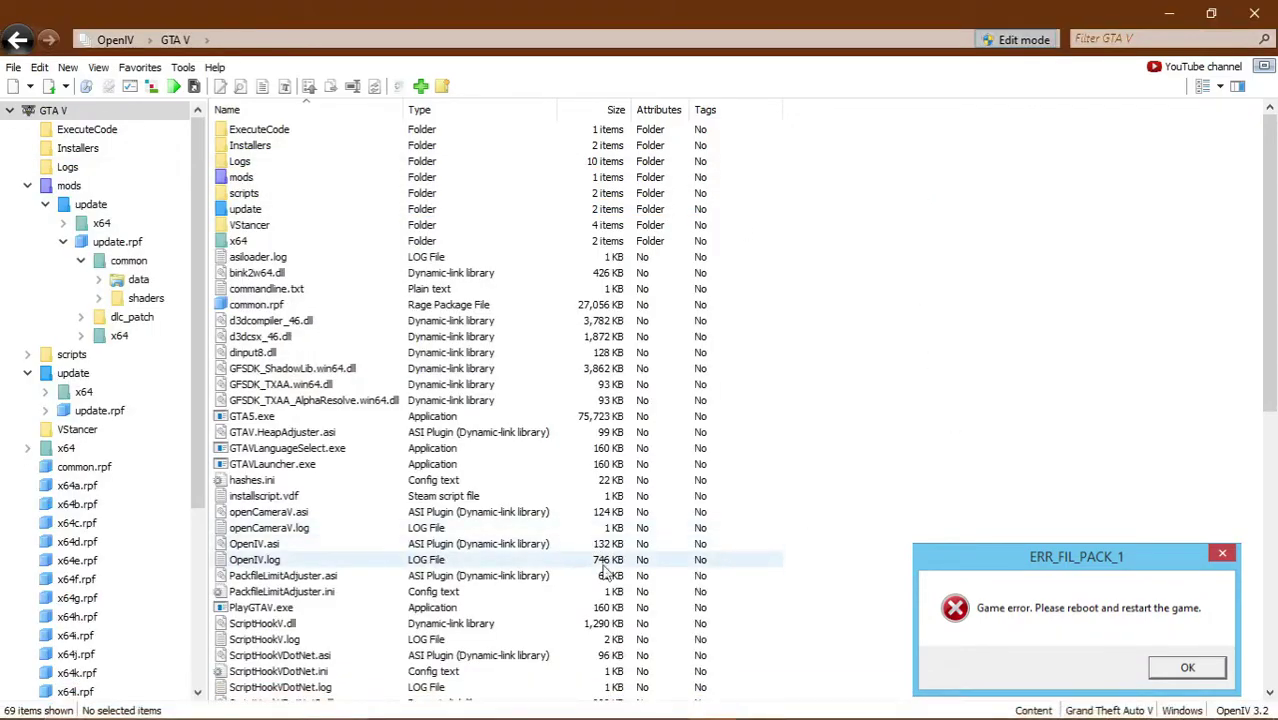
Step: Open PackfileLimitAdjuster.ini in OpenIV's editor, review packfile_list_size 5208, and close it unchanged
mouse_move(866, 592)
mouse_down()
mouse_move(553, 578)
mouse_move(856, 585)
mouse_up()
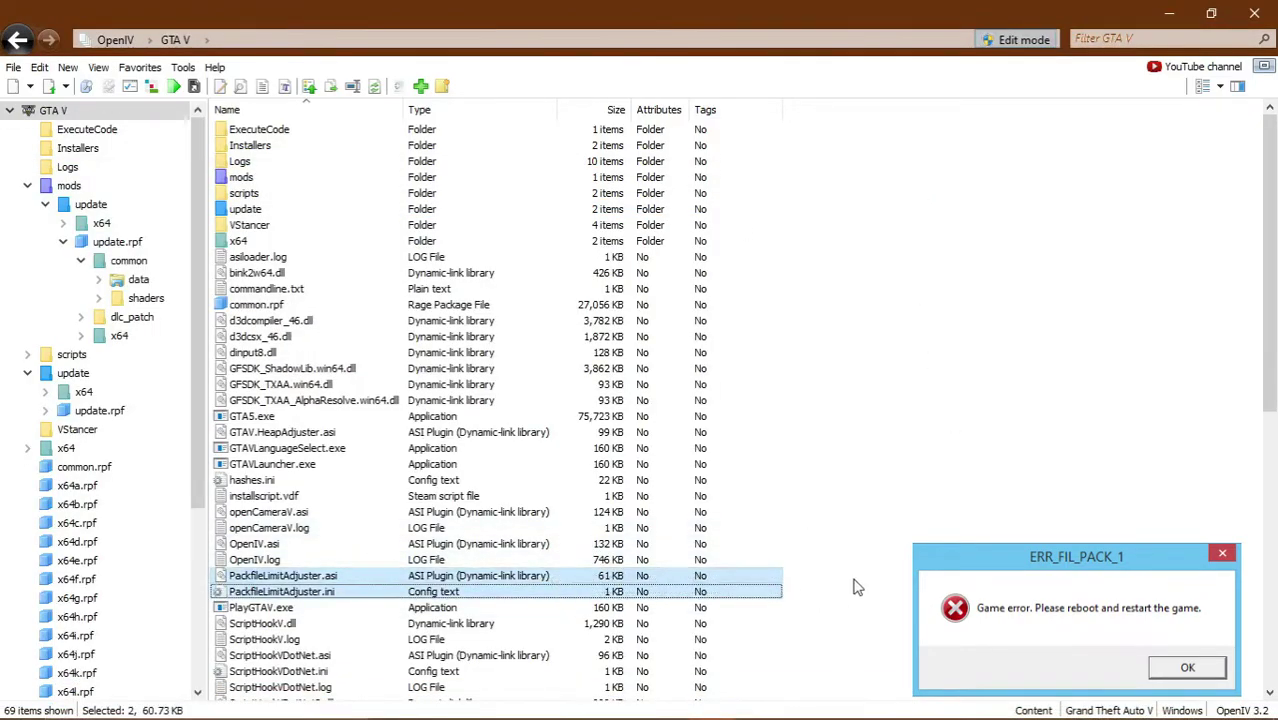
right_click(370, 593)
click(405, 299)
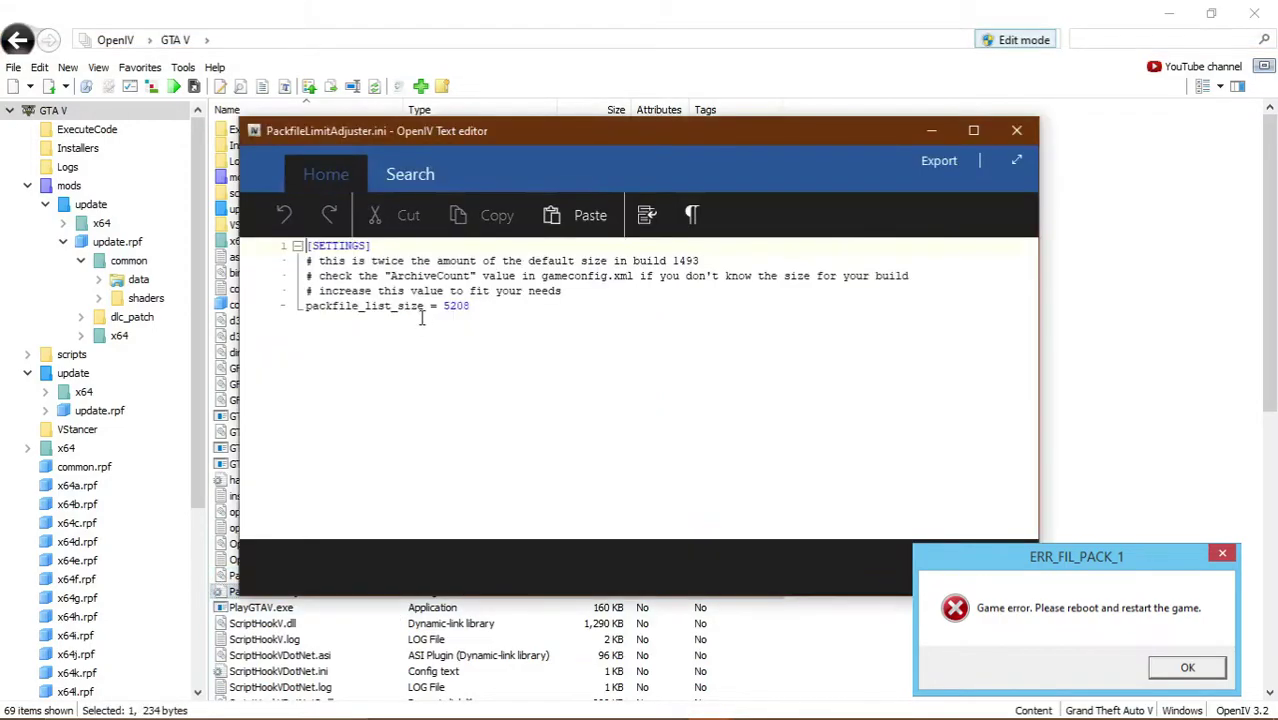
double_click(456, 306)
right_click(443, 318)
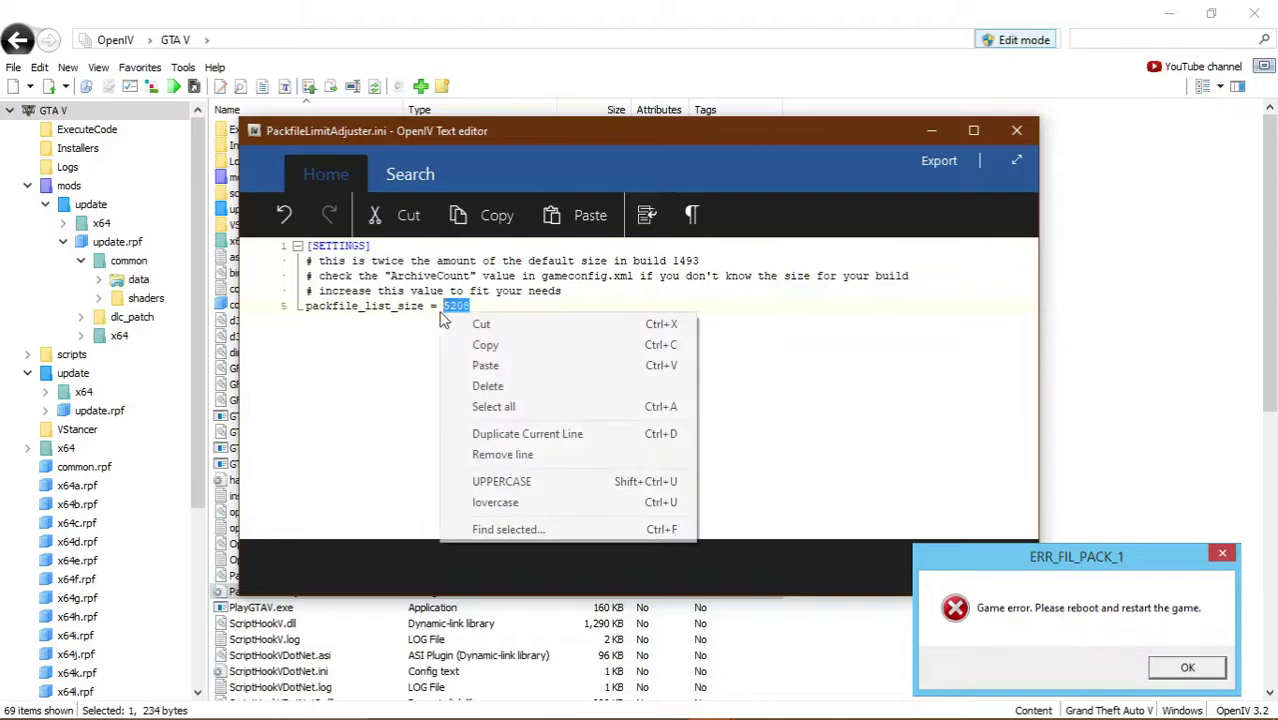
click(505, 314)
double_click(445, 312)
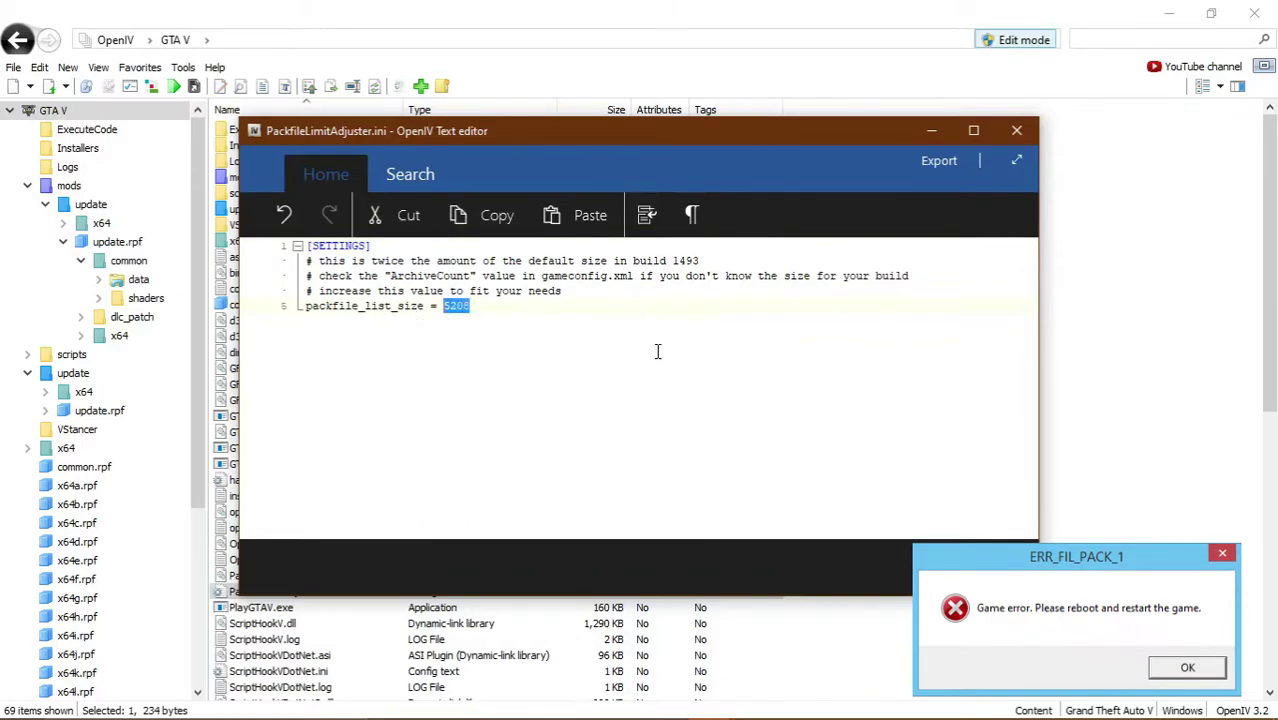
click(515, 306)
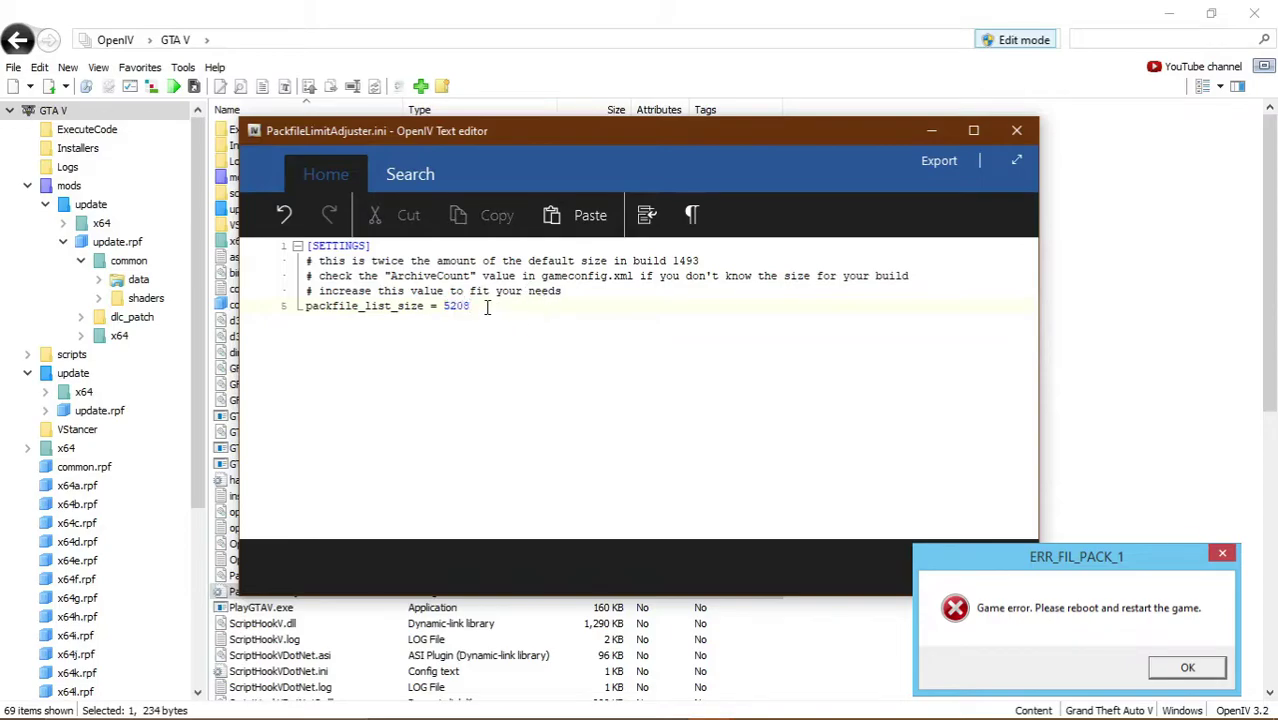
double_click(446, 307)
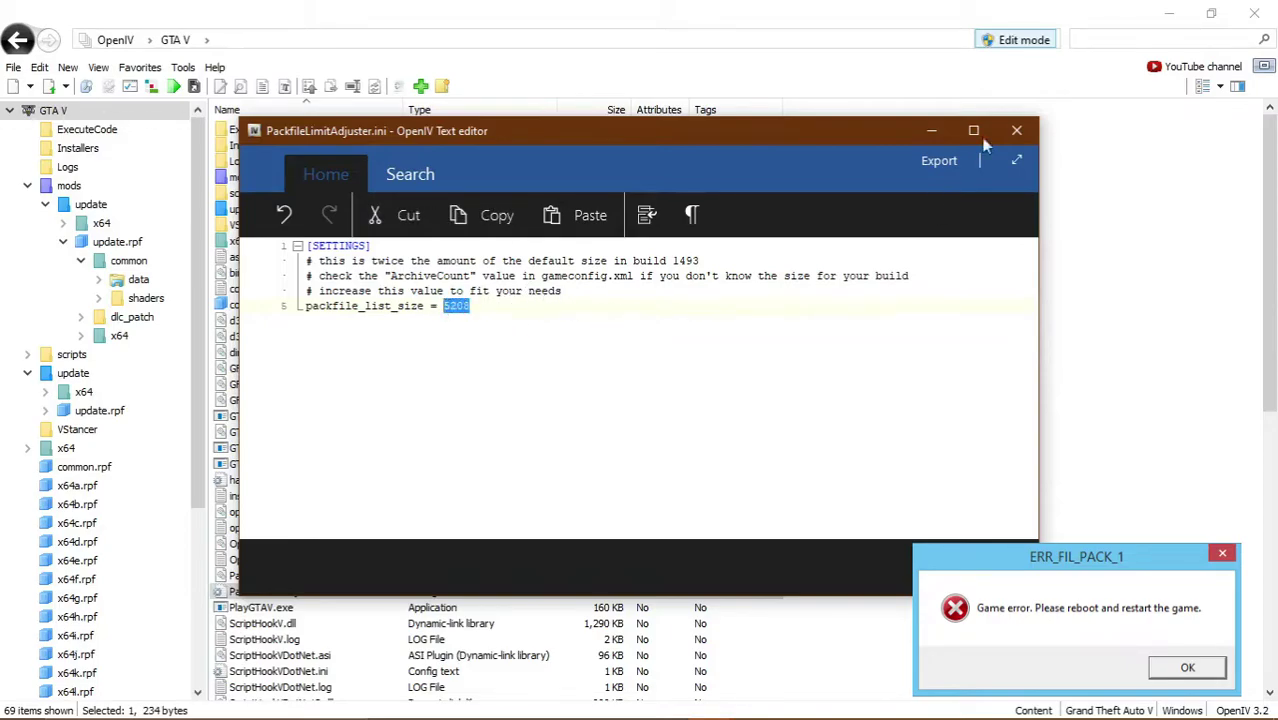
click(695, 324)
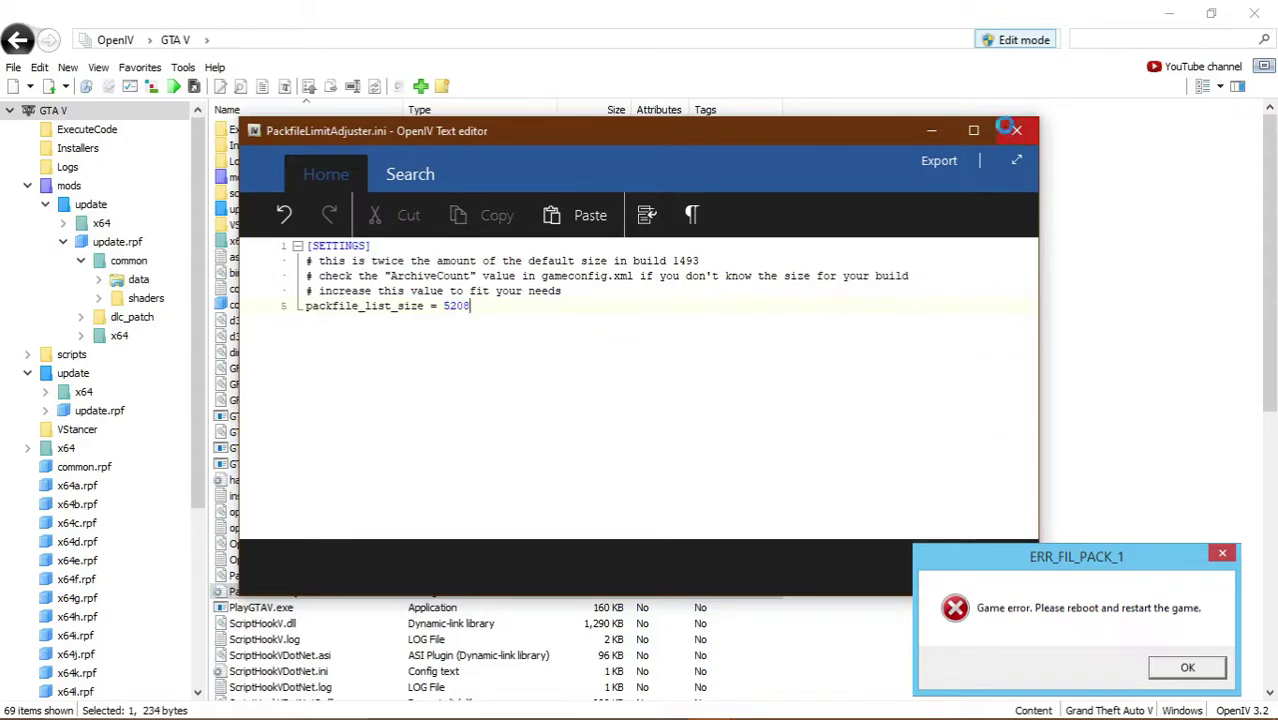
click(1016, 131)
Step: Dismiss the ERR_FIL_PACK_1 game error and move over to File Explorer
click(955, 513)
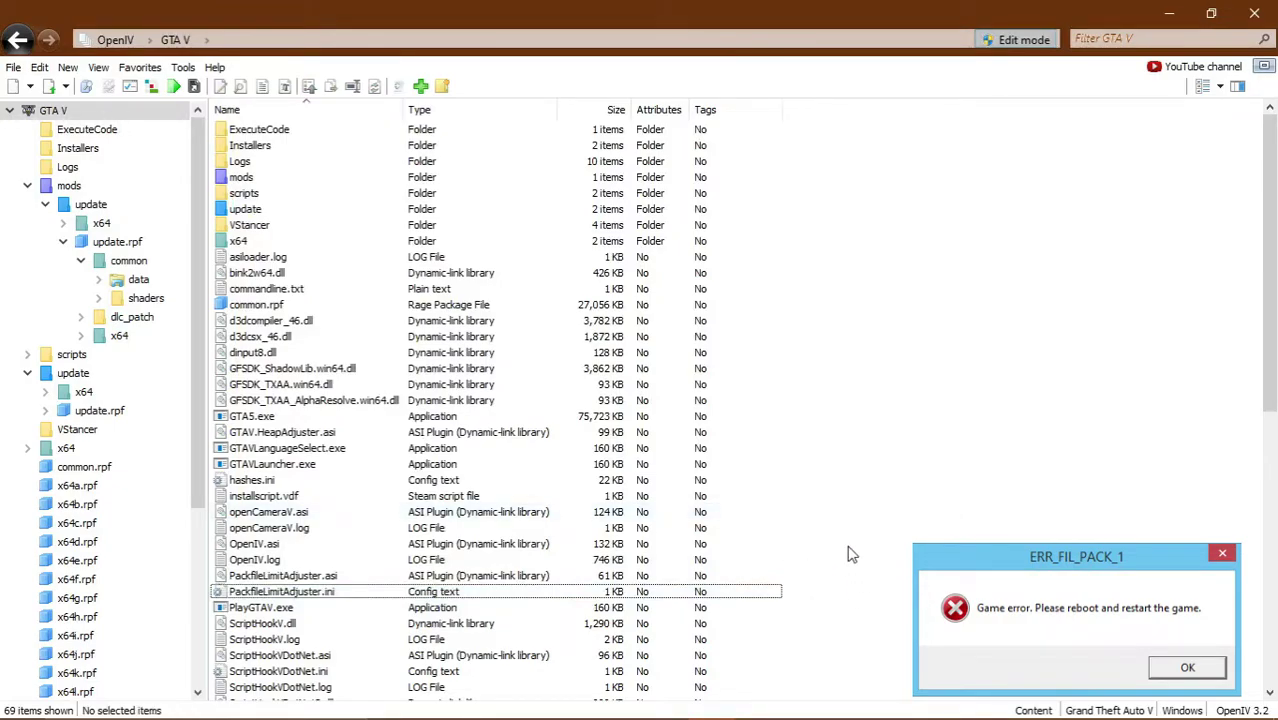
scroll(776, 551, down, 1)
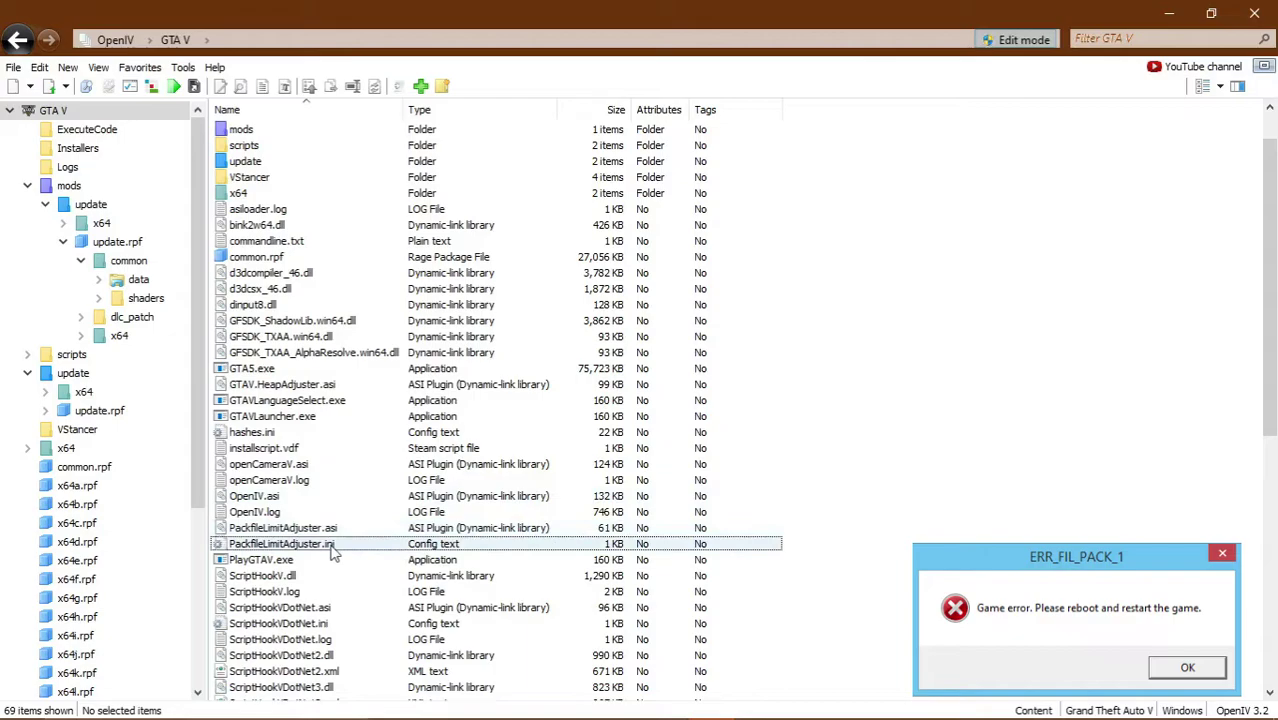
scroll(885, 590, up, 1)
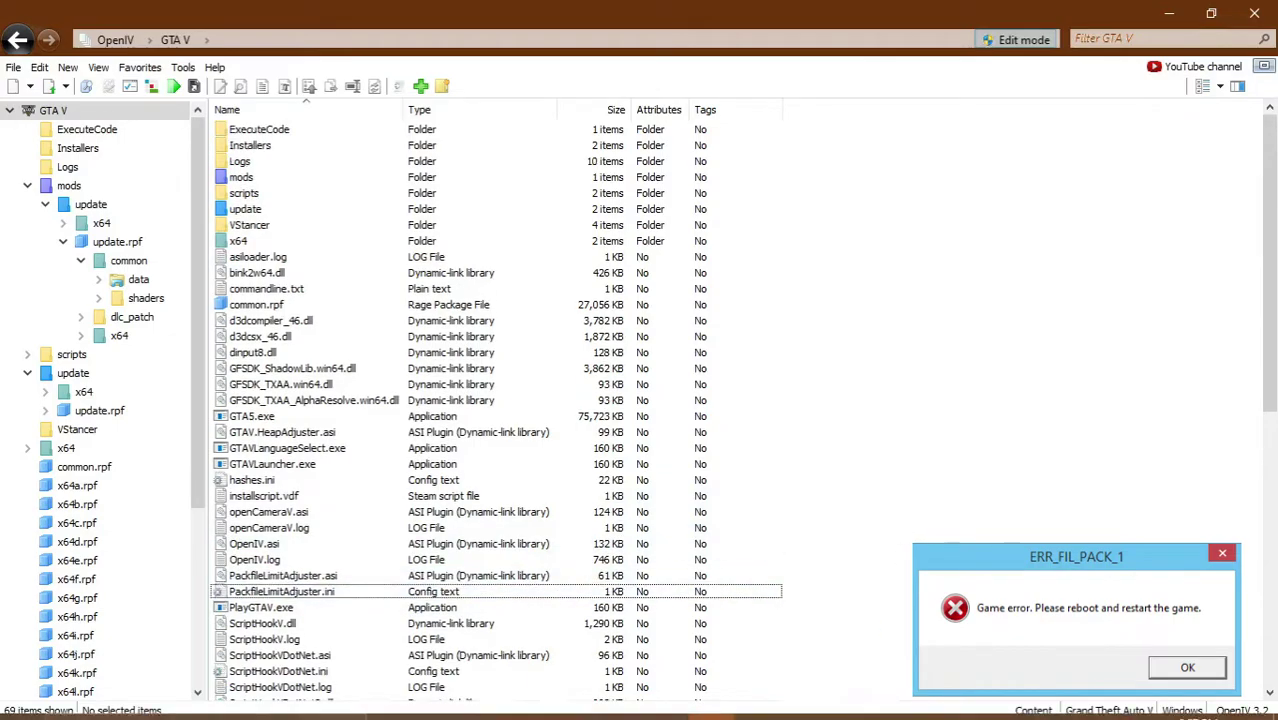
click(955, 537)
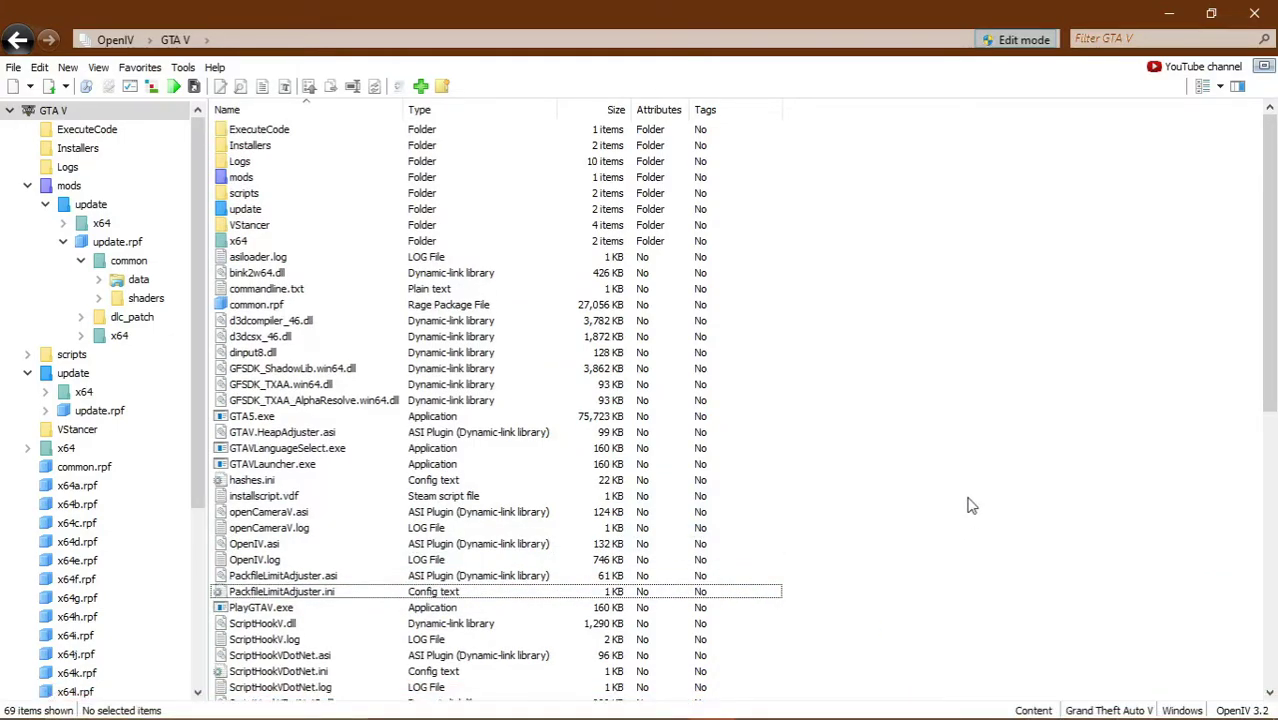
right_click(925, 459)
mouse_move(988, 570)
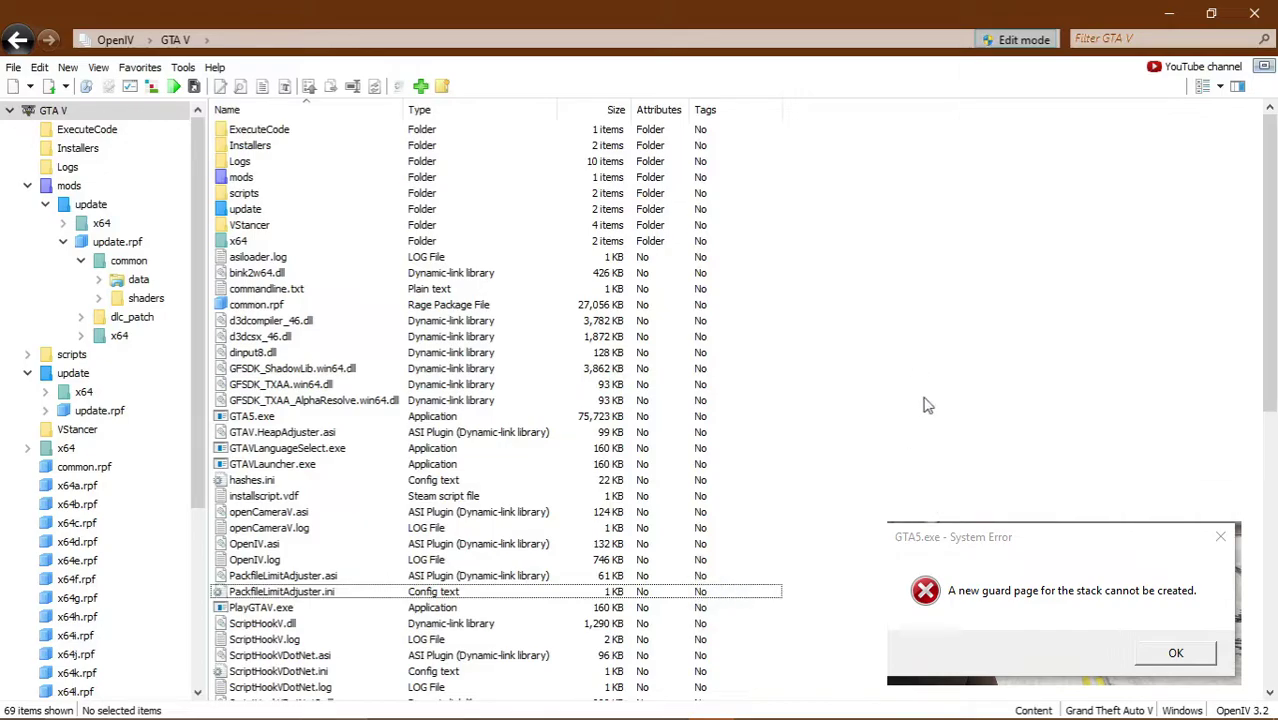
click(481, 702)
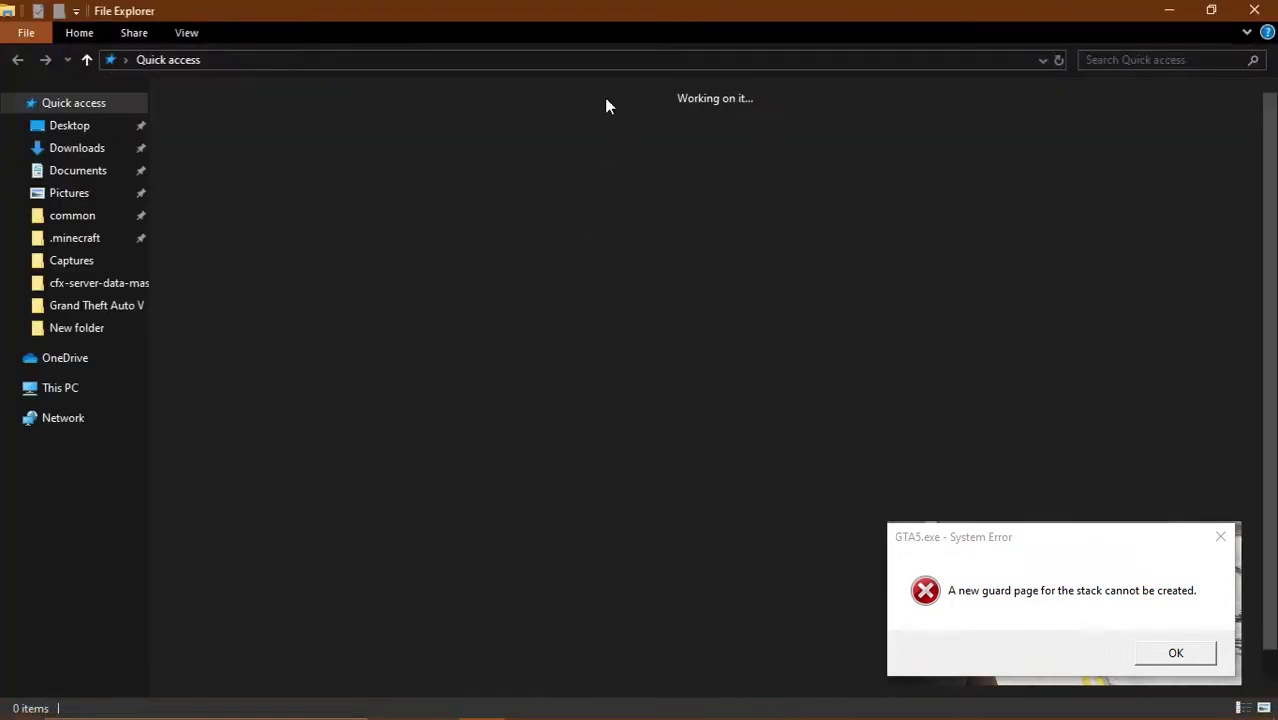
Step: Open the Grand Theft Auto V game folder from Quick access
click(97, 308)
right_click(97, 310)
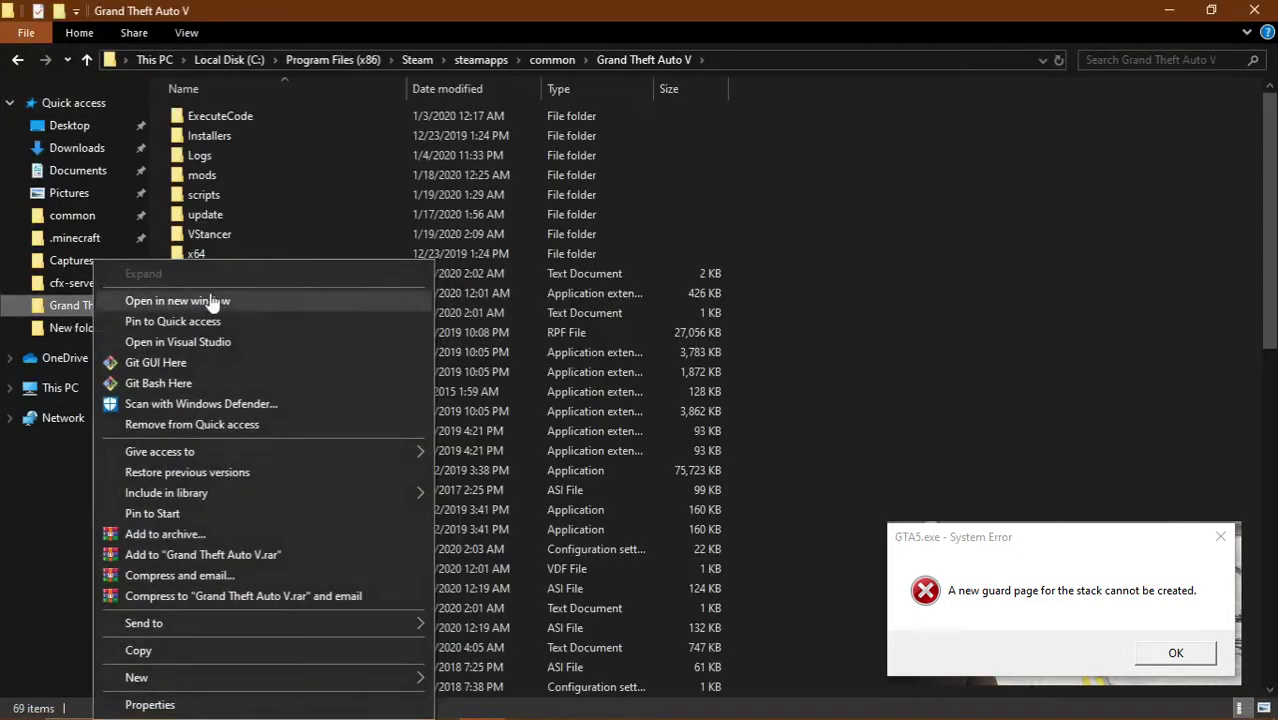
click(1062, 398)
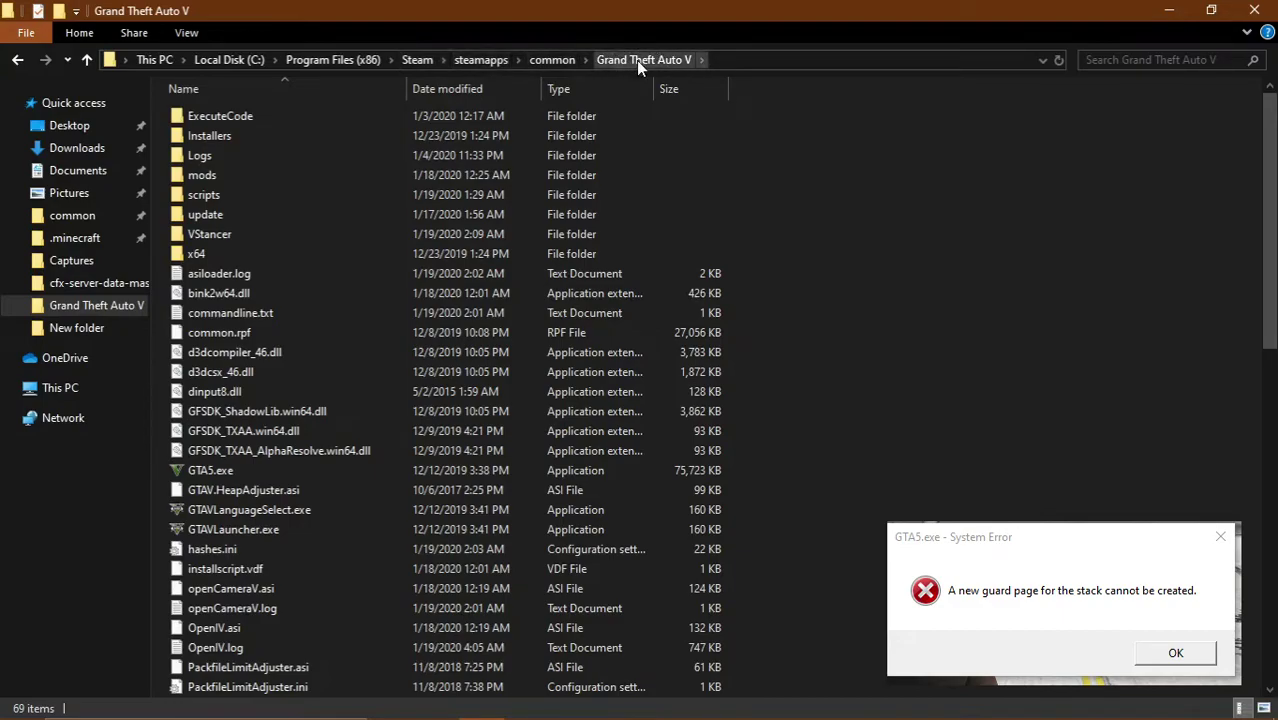
Step: Create a new text document, decline renaming it to a duplicate 'commandline', and delete it
right_click(898, 364)
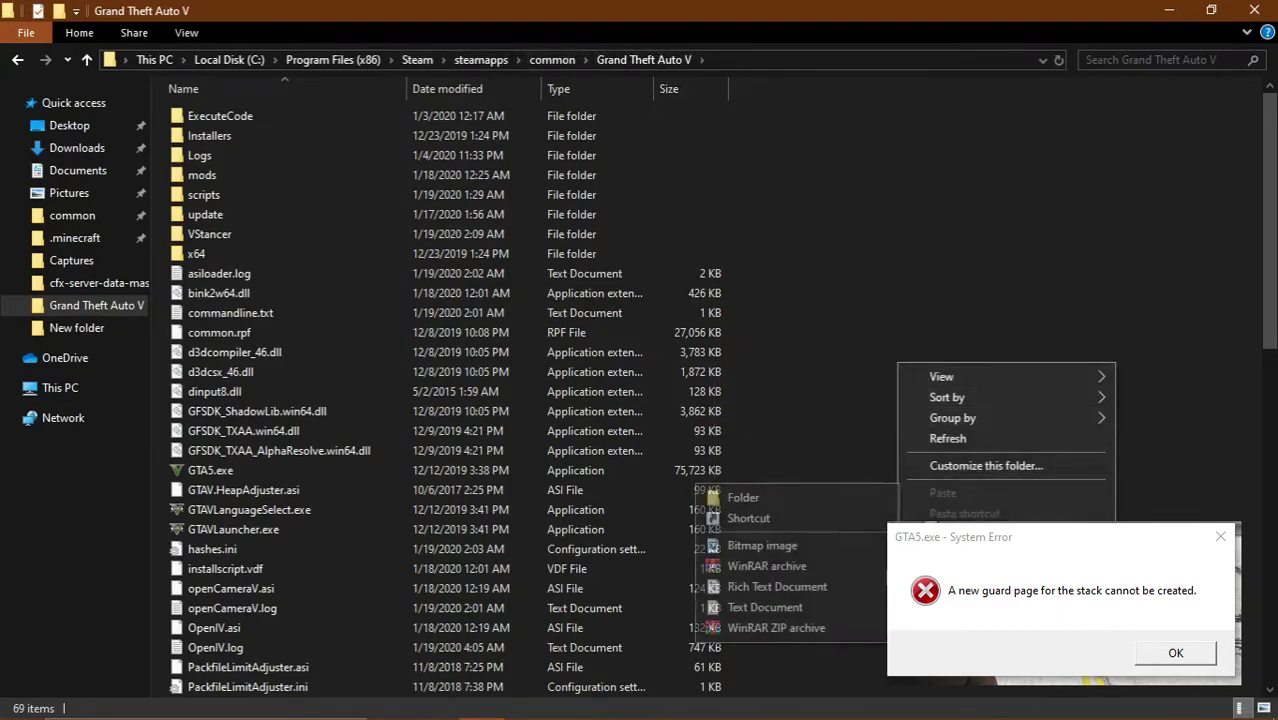
mouse_move(1000, 625)
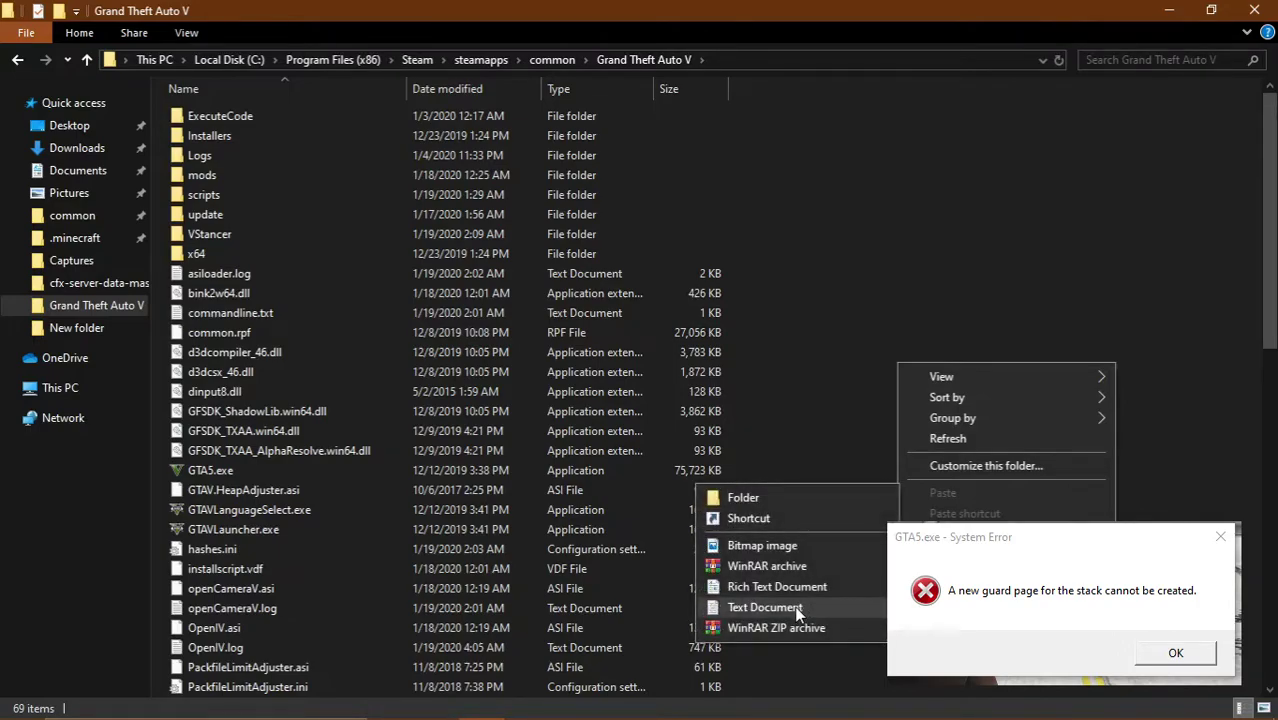
click(765, 608)
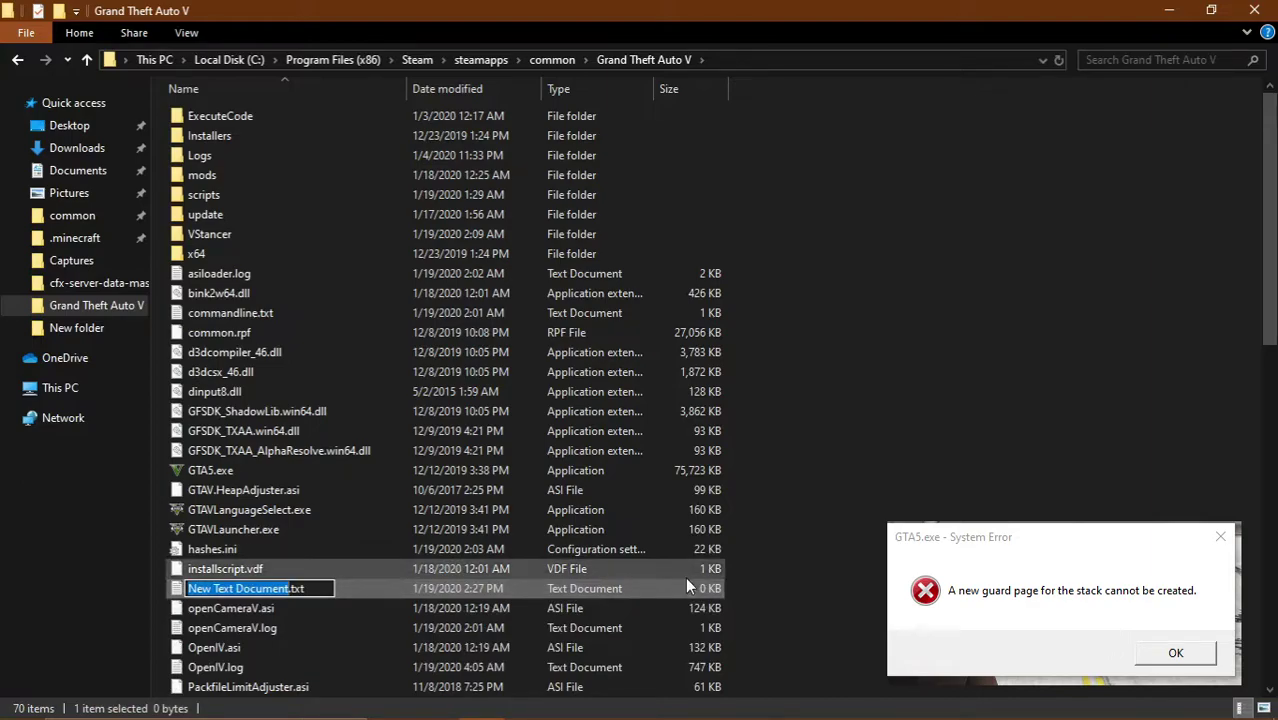
text(command)
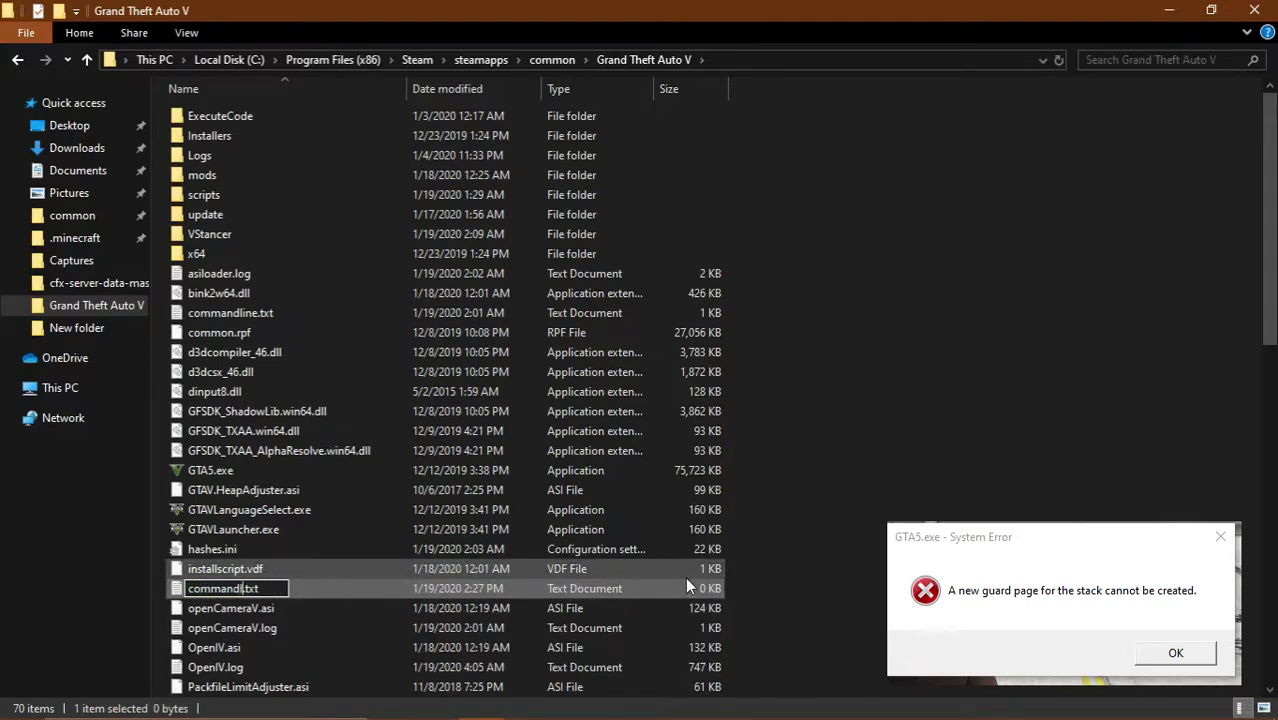
text(line)
key(Return)
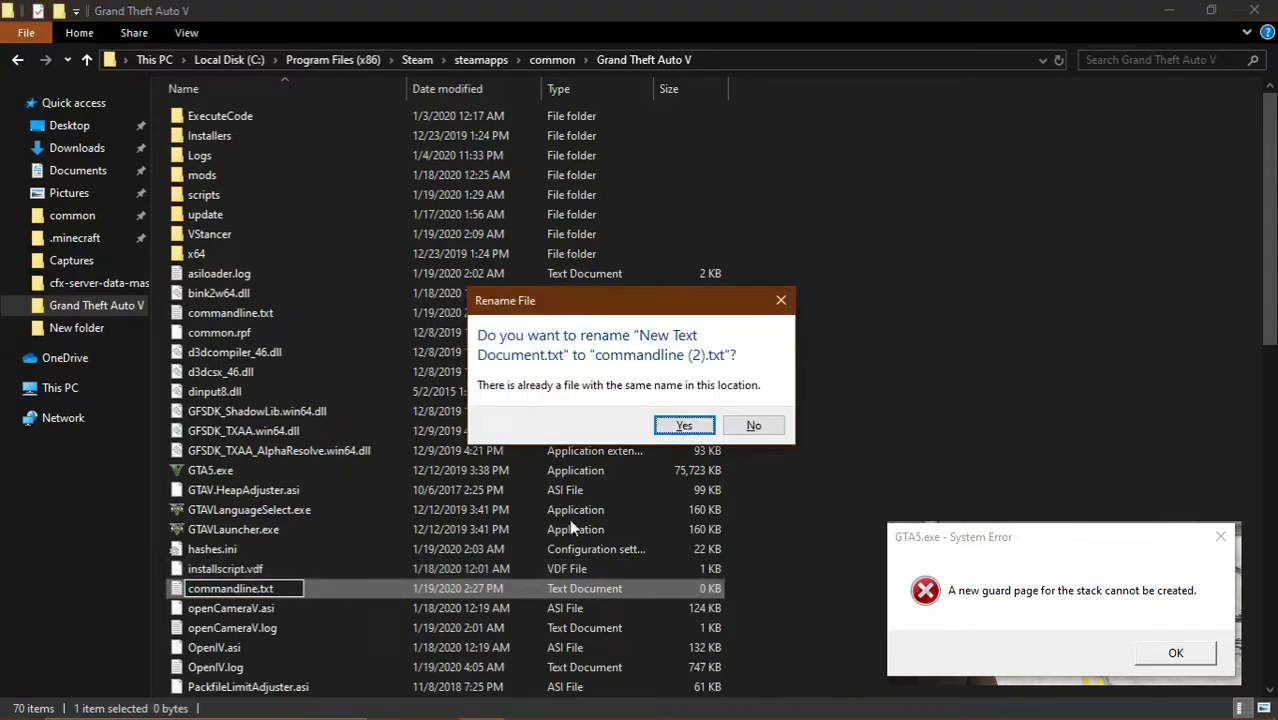
click(752, 425)
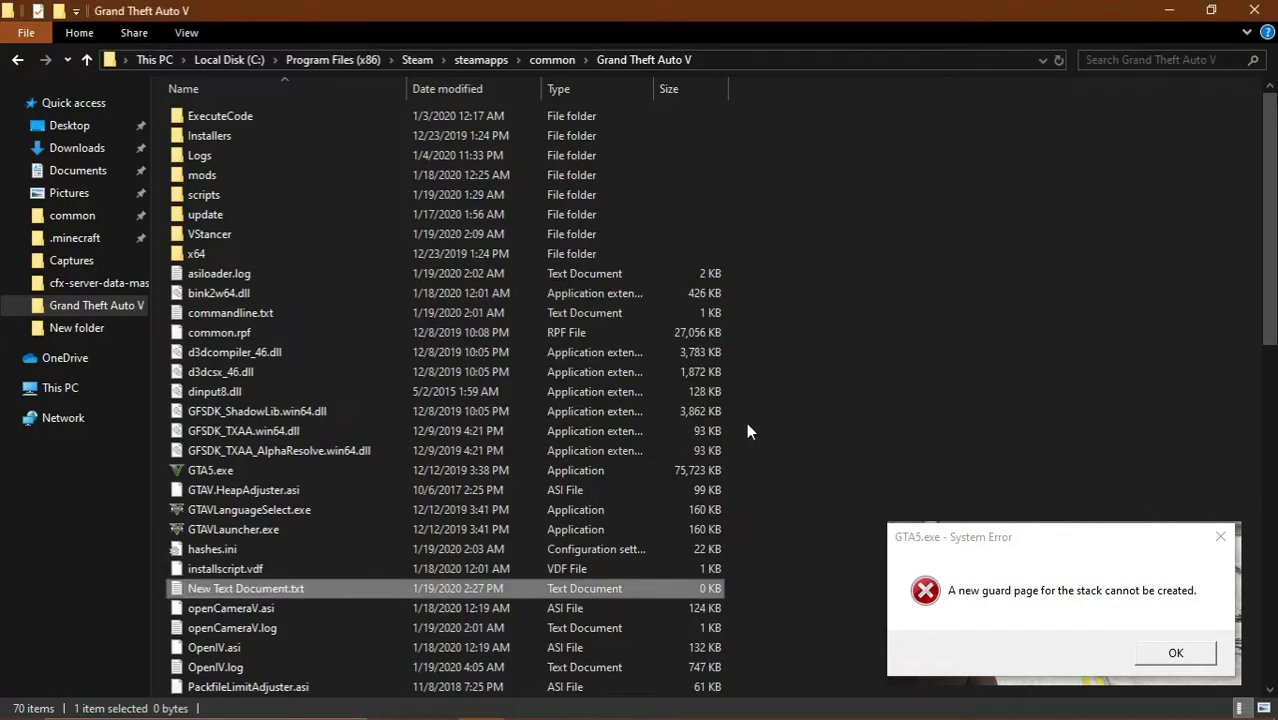
right_click(704, 596)
click(758, 528)
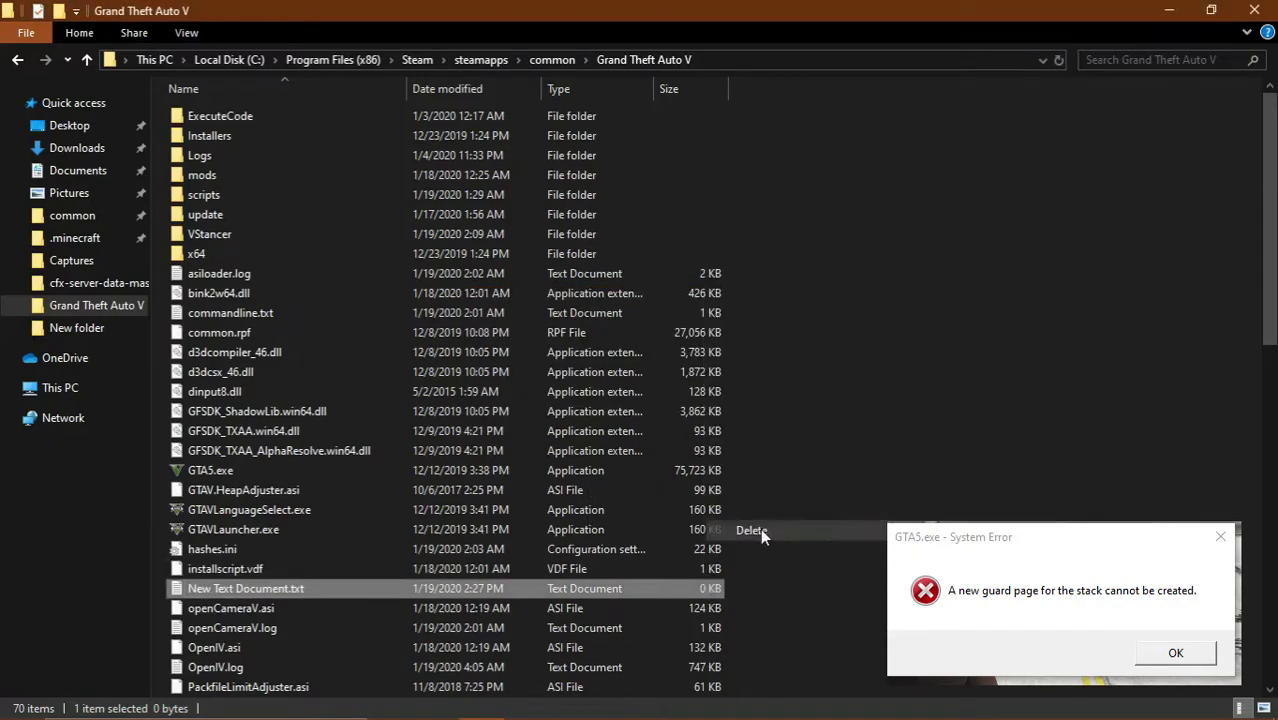
Step: Open commandline.txt in Notepad and check its -ignoredifferentvideocard line
double_click(246, 312)
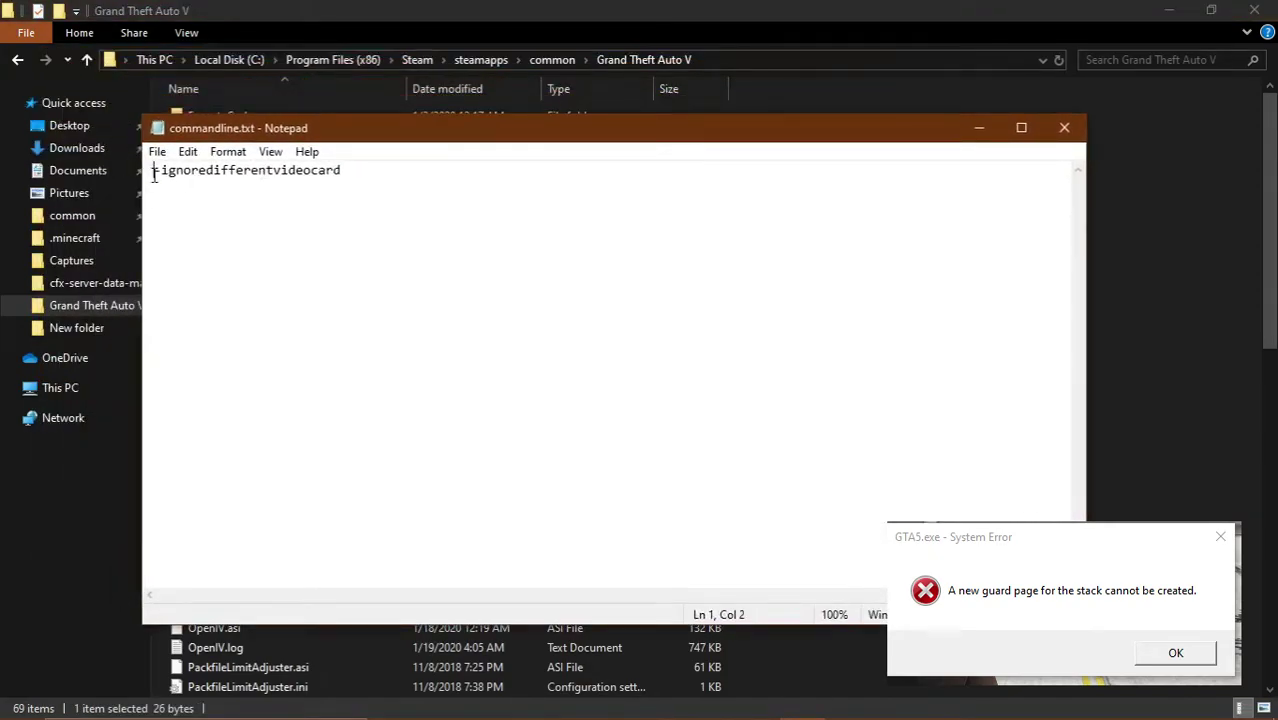
mouse_move(162, 176)
mouse_down()
mouse_move(359, 183)
mouse_move(150, 188)
mouse_up()
click(366, 181)
click(368, 194)
drag(401, 192, 155, 151)
click(359, 216)
Step: Save commandline.txt and close Notepad, returning to the game folder
drag(285, 139, 254, 119)
click(125, 131)
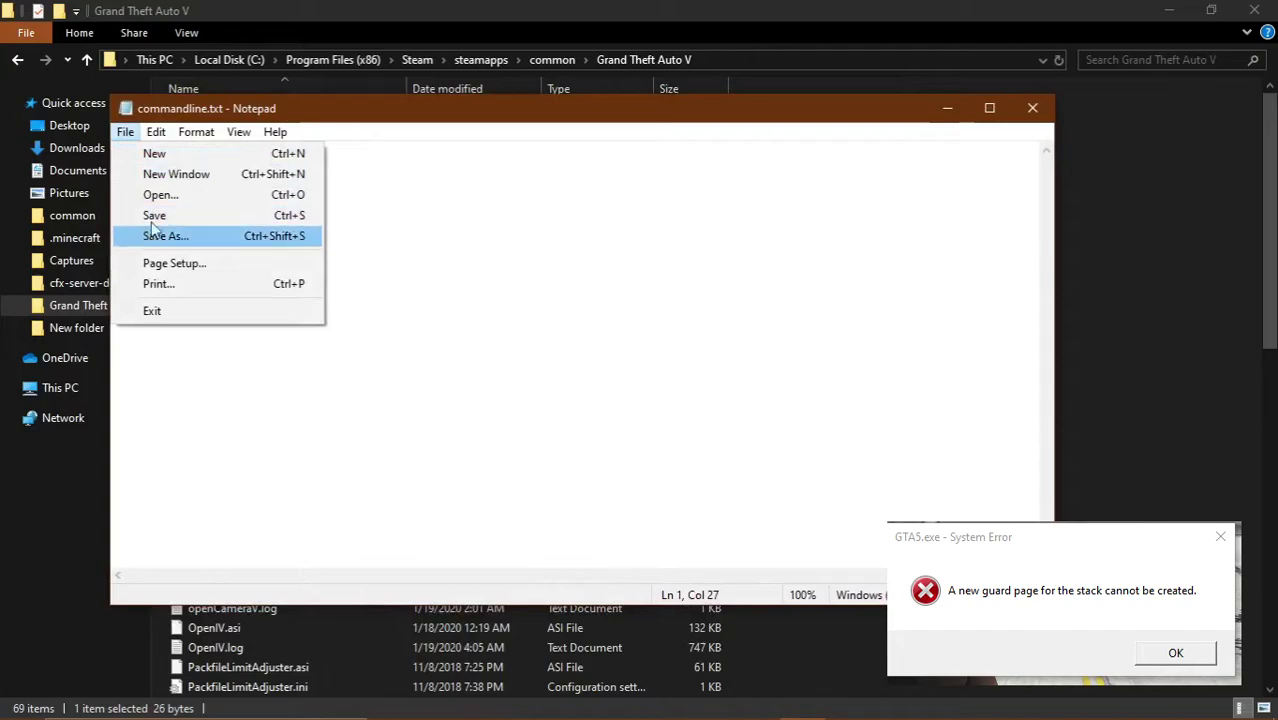
click(150, 215)
click(1032, 108)
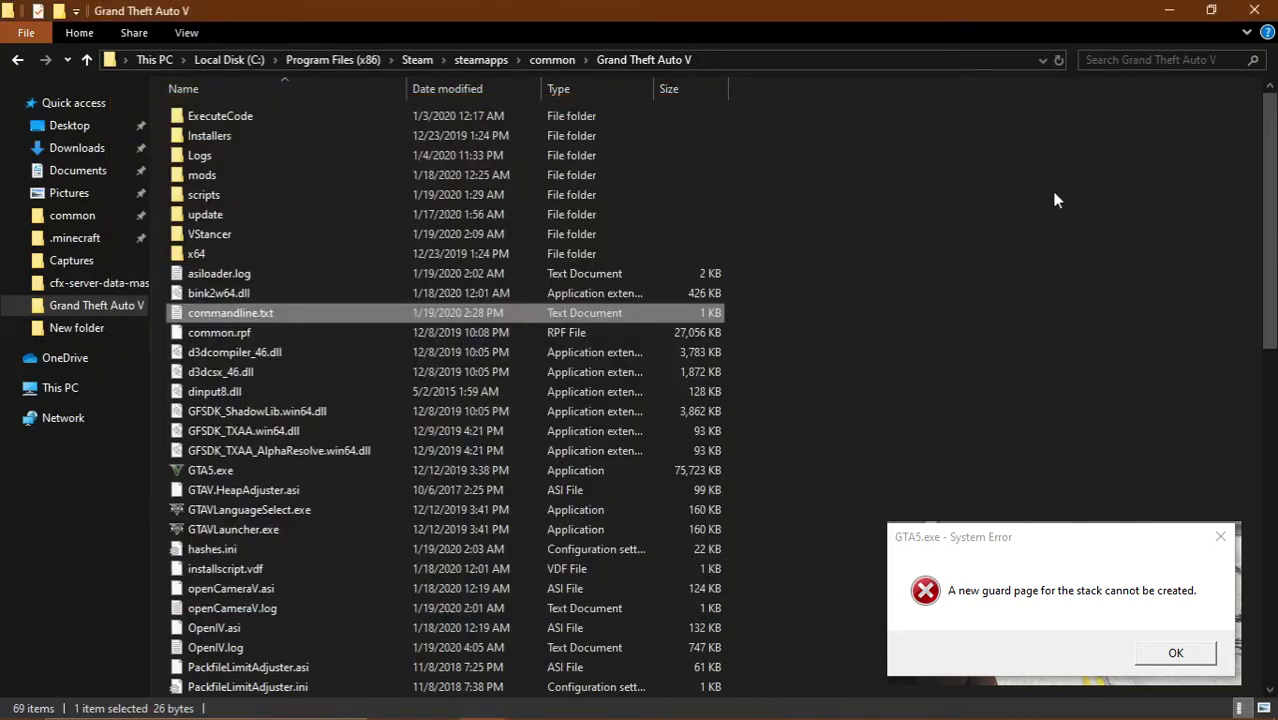
click(993, 364)
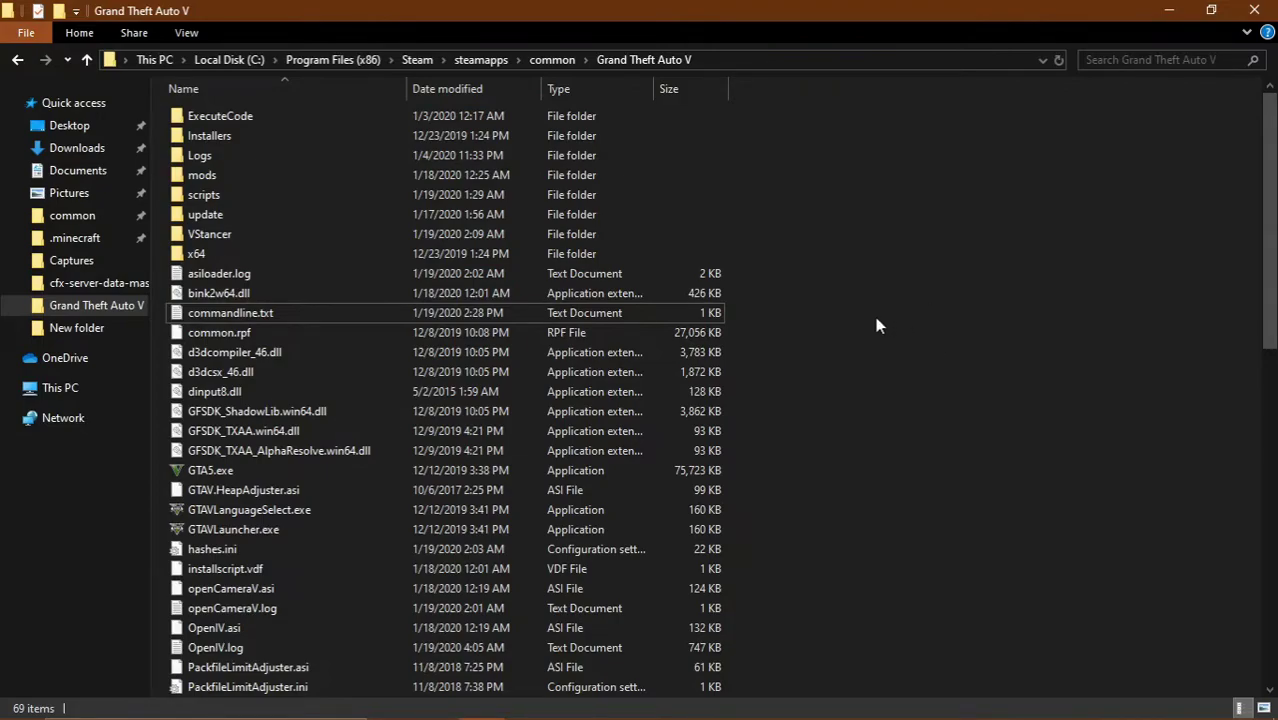
Step: Navigate into mods\update\x64\dlcpacks and look over its add-on vehicle folders
scroll(800, 300, down, 13)
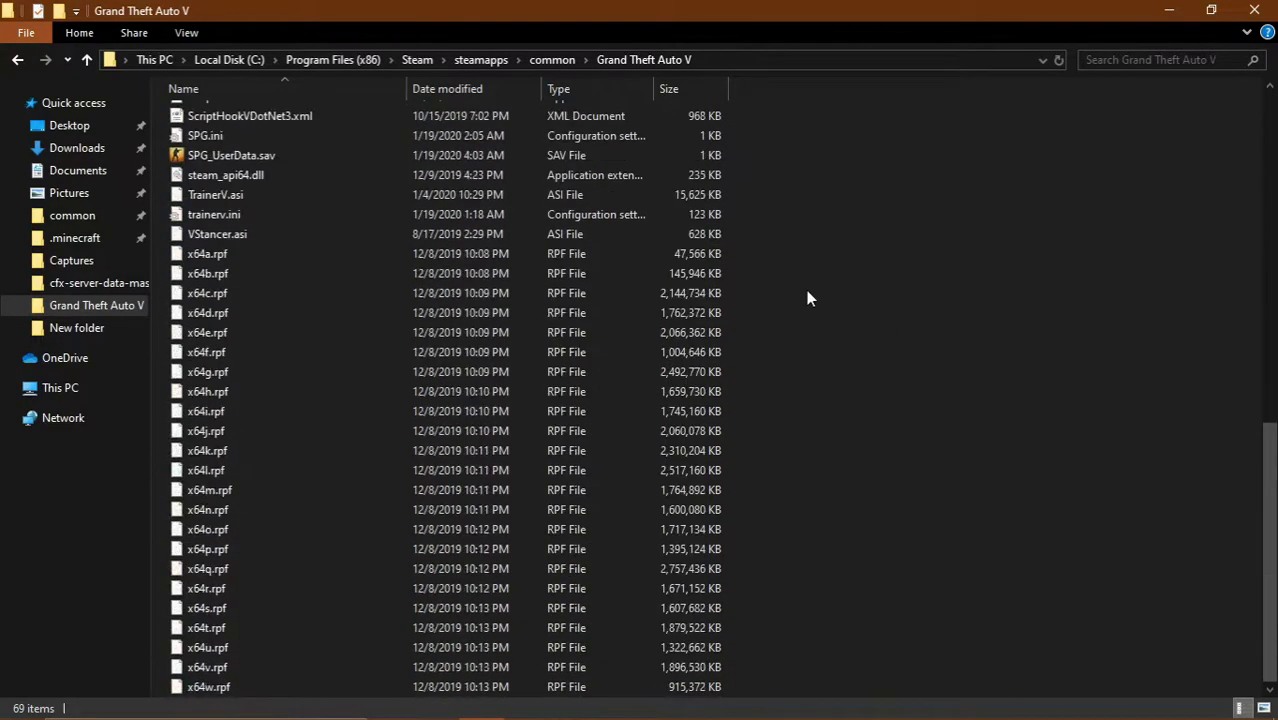
scroll(810, 303, up, 13)
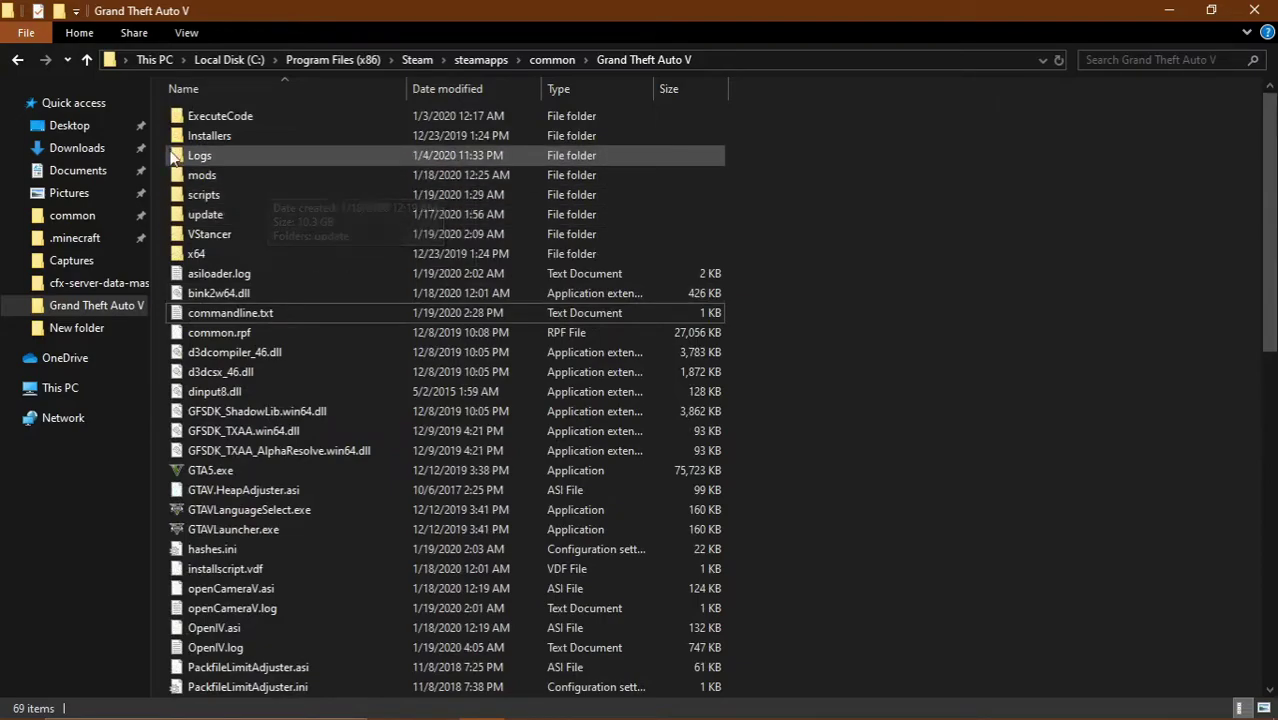
double_click(195, 176)
double_click(231, 118)
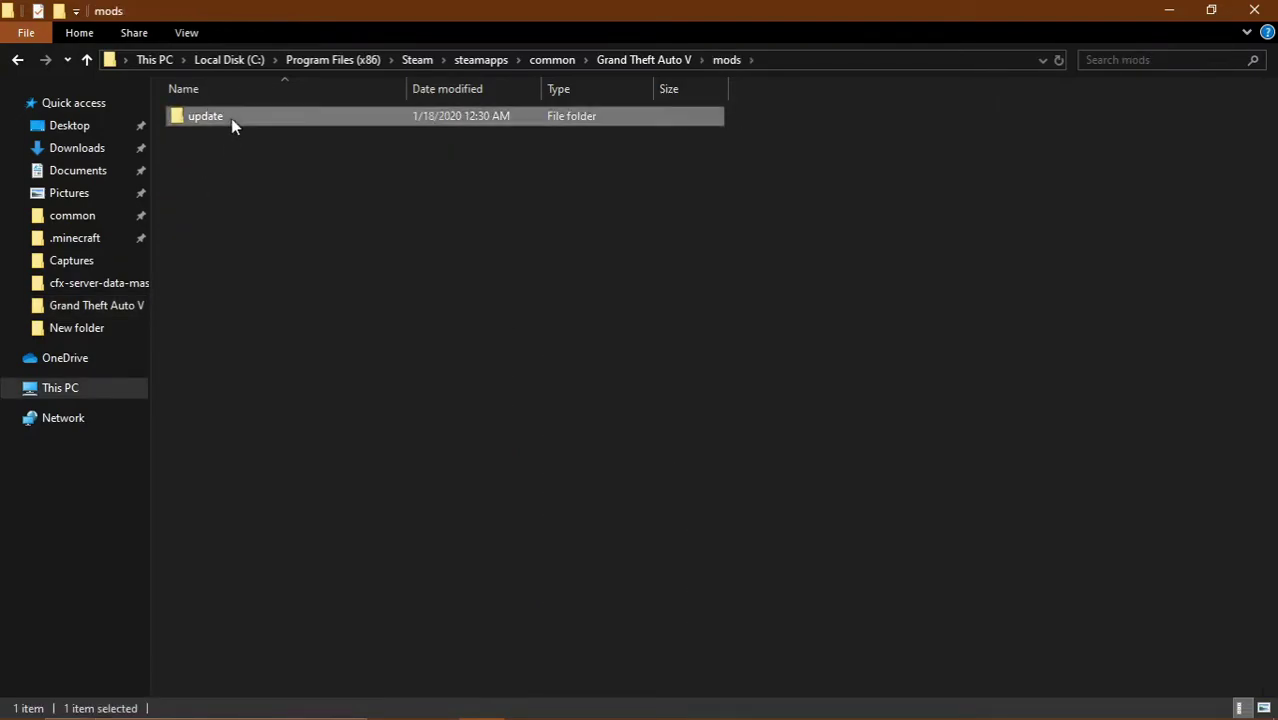
double_click(230, 120)
double_click(229, 124)
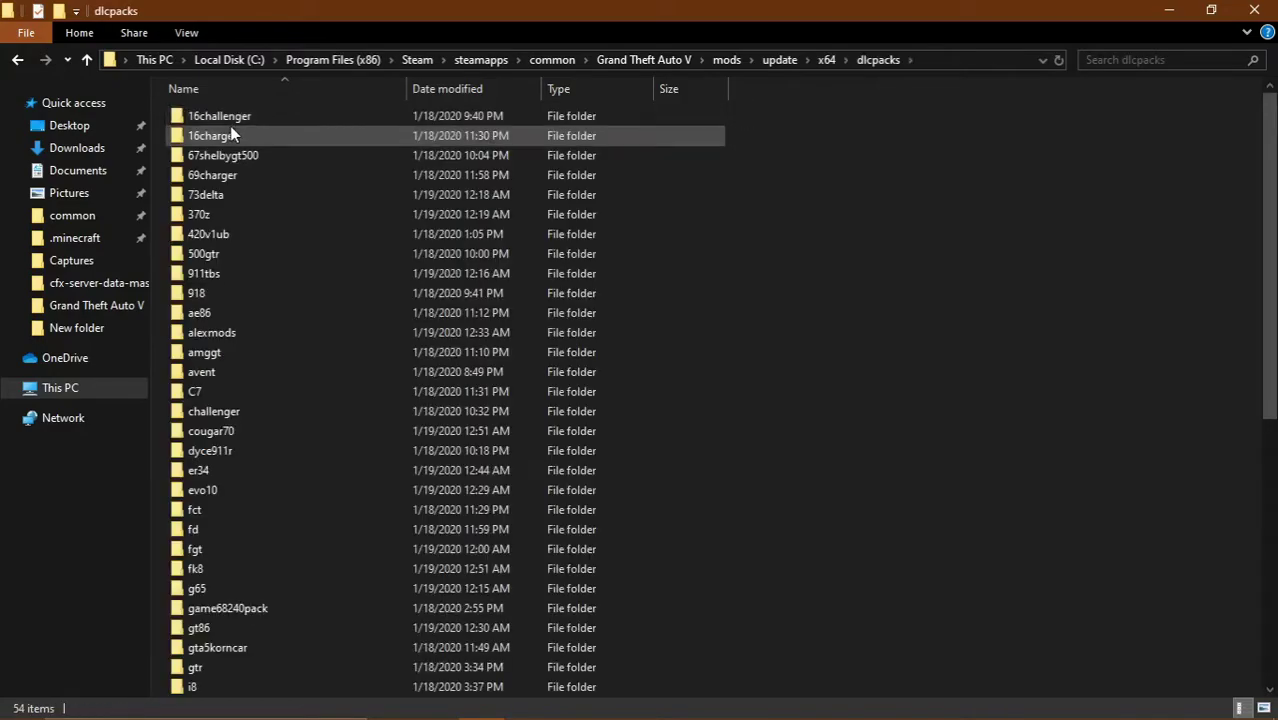
drag(804, 111, 788, 500)
click(804, 428)
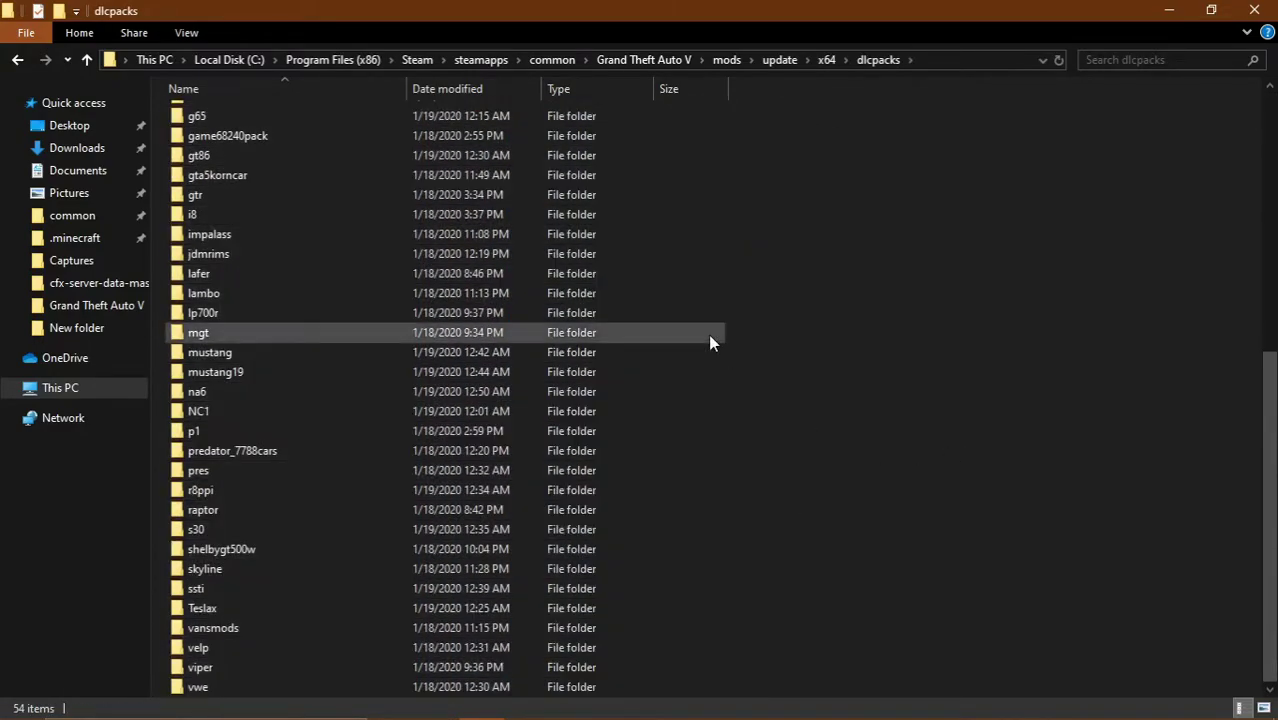
scroll(765, 338, up, 1)
scroll(765, 337, up, 3)
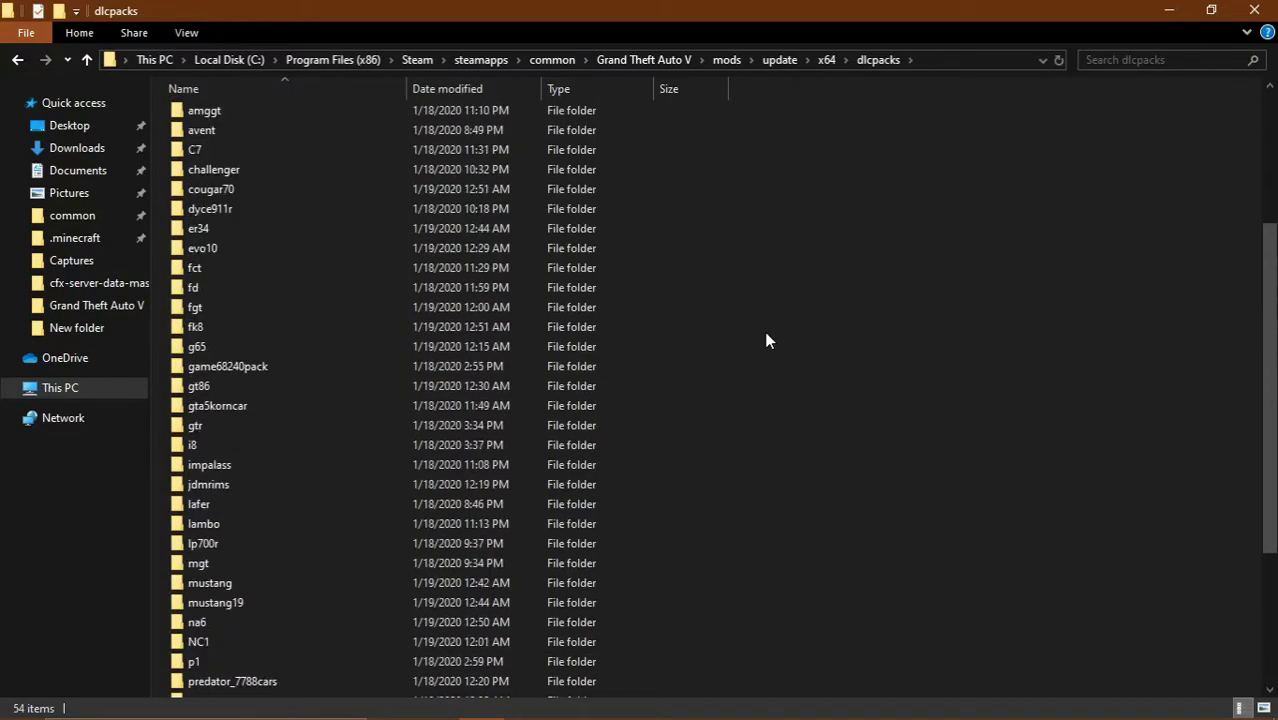
scroll(760, 332, down, 4)
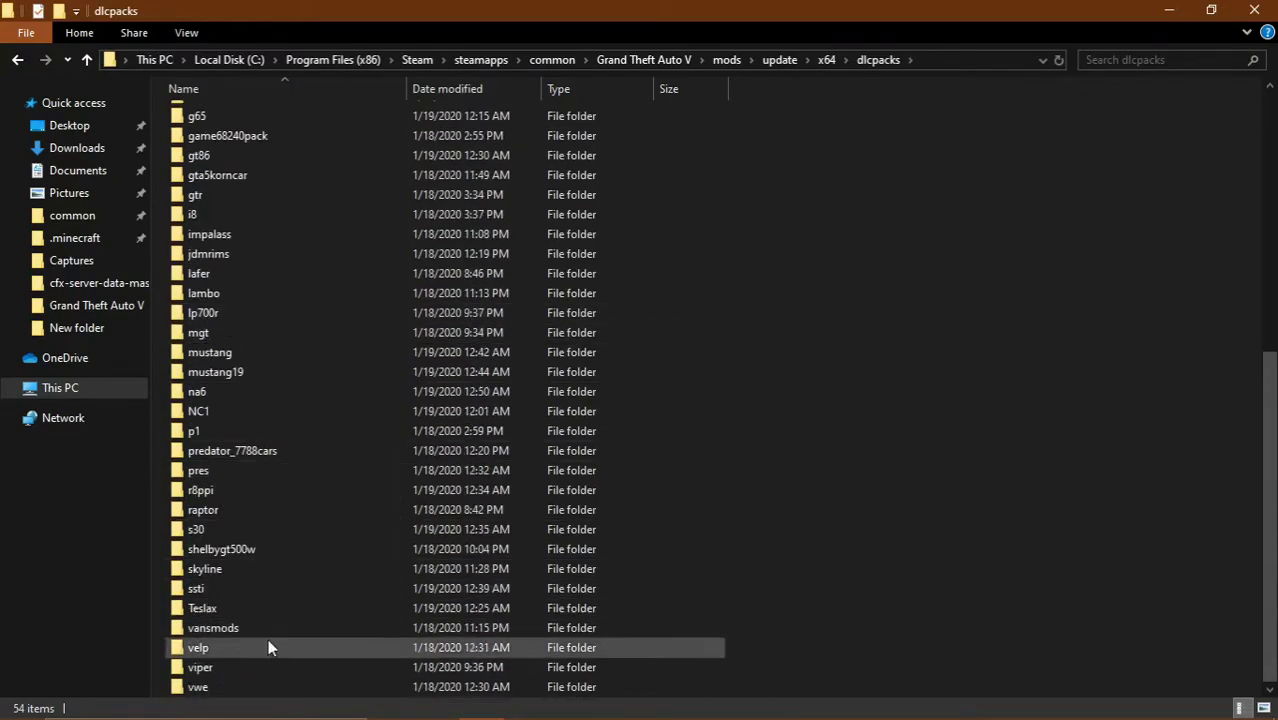
Step: Confirm the vwe folder contains dlc.rpf, then return to the 54-folder dlcpacks list
double_click(232, 687)
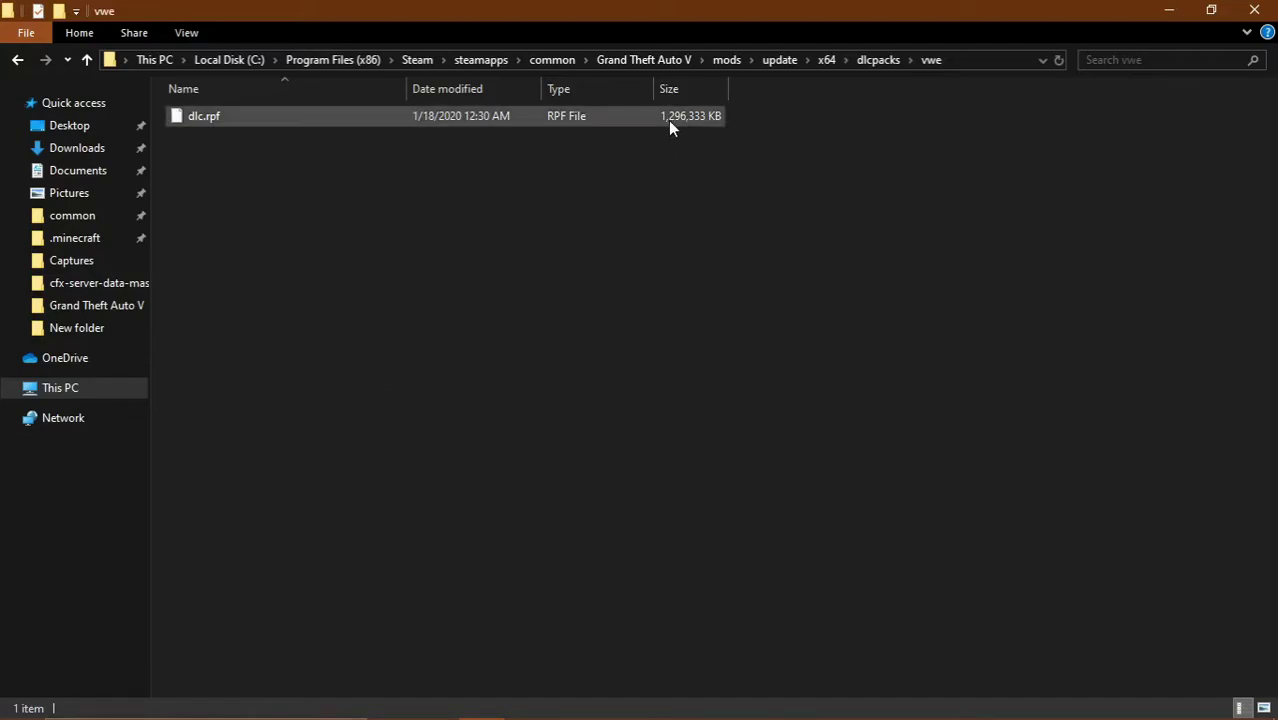
click(14, 62)
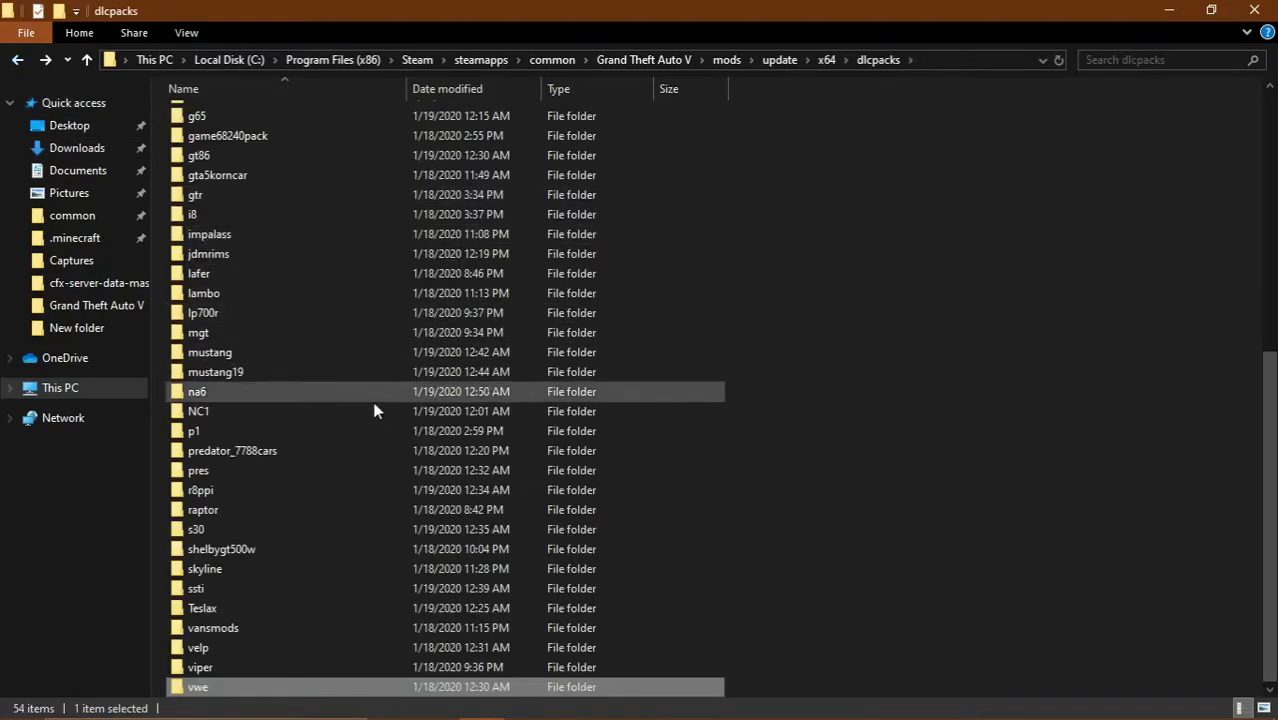
scroll(548, 507, up, 7)
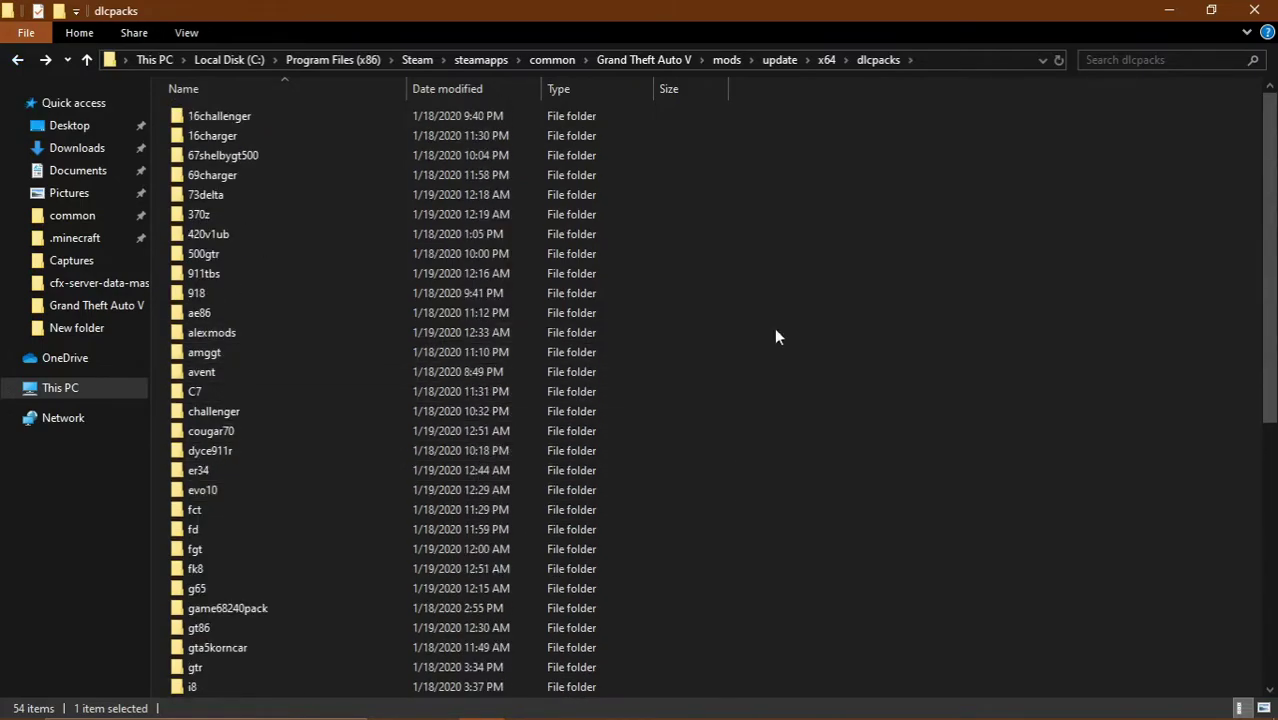
drag(928, 372, 560, 632)
click(769, 441)
scroll(727, 414, up, 8)
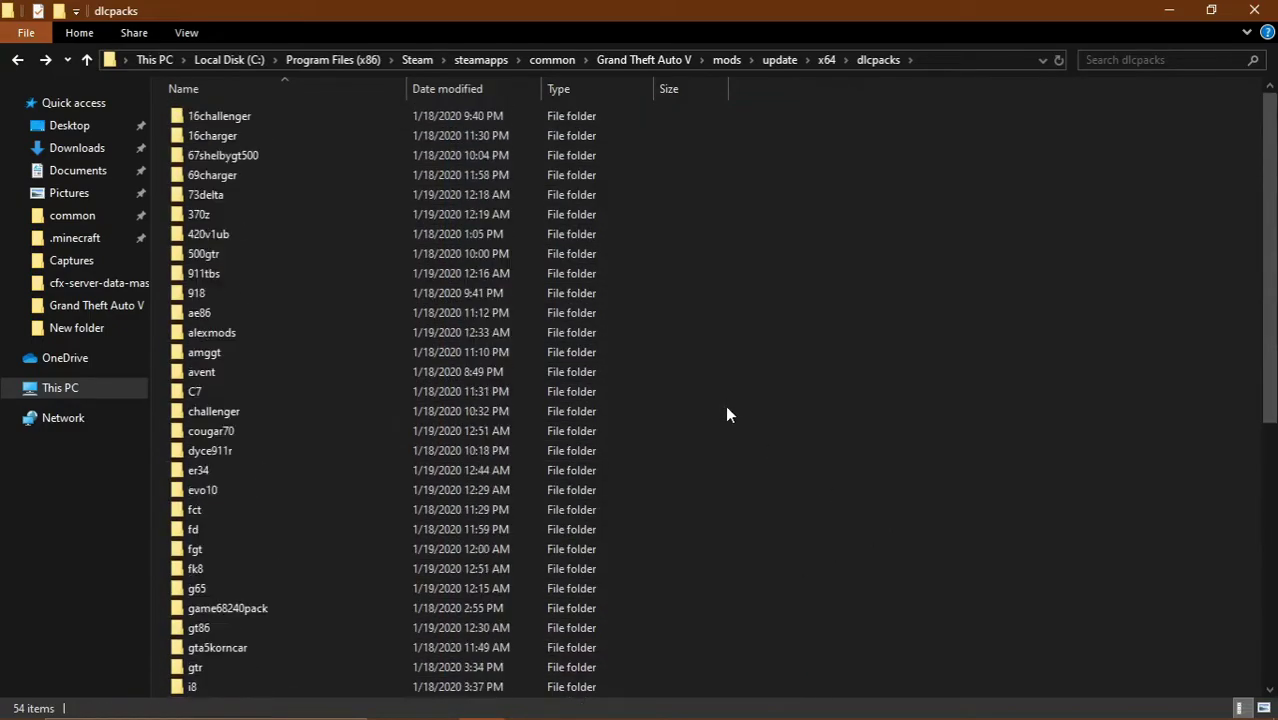